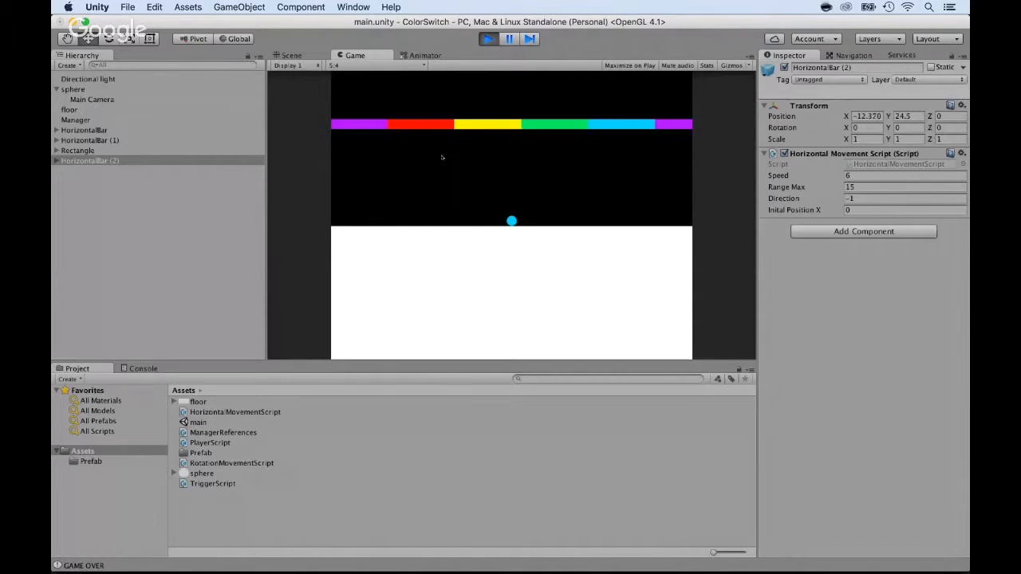
Stop the running game and create a prefab named Rectangle in the Prefab folder from the scene's Rectangle object.
{"action": "left_click", "coordinate": [489, 39]}
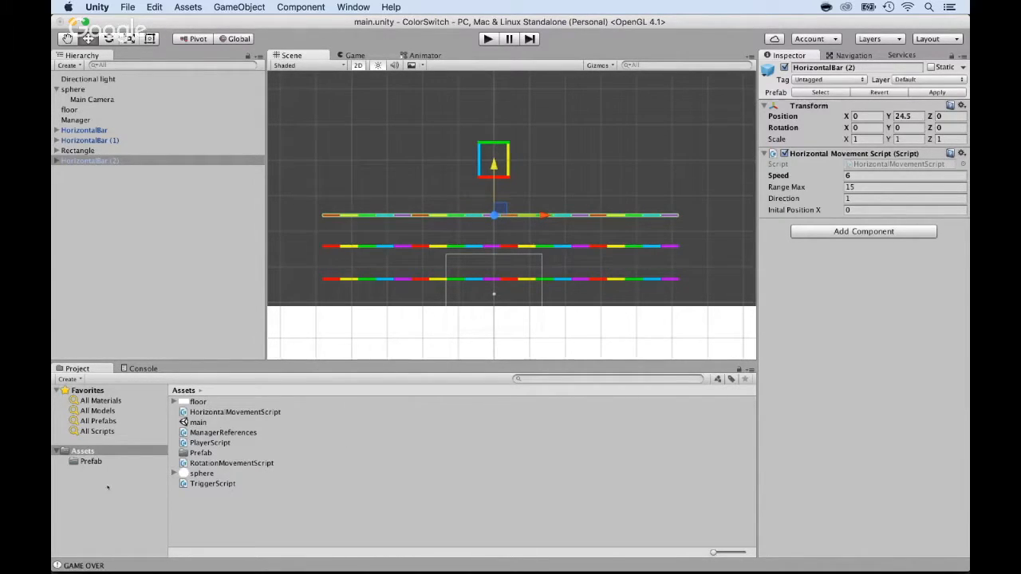
{"action": "left_click", "coordinate": [94, 462]}
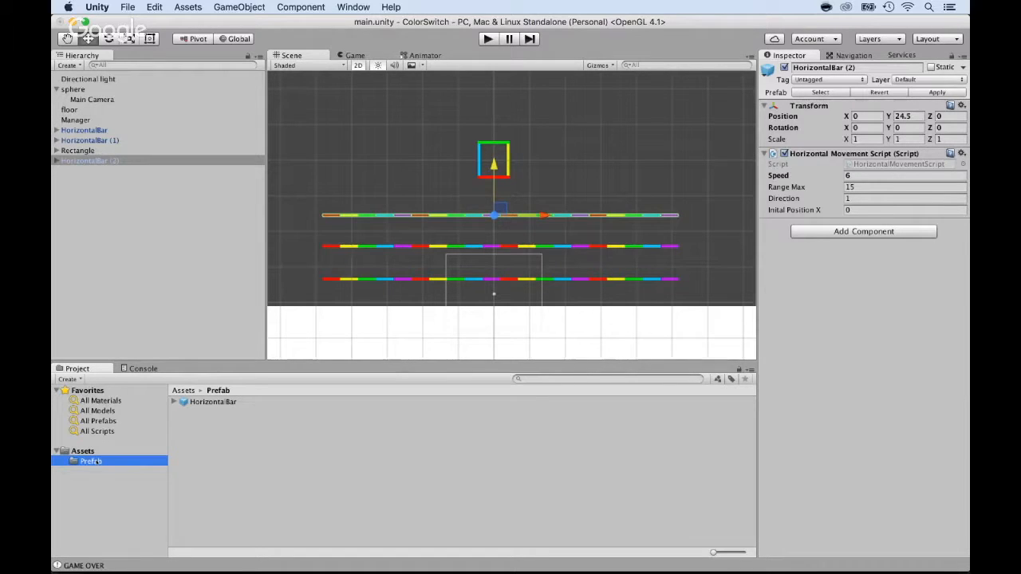
{"action": "right_click", "coordinate": [211, 433]}
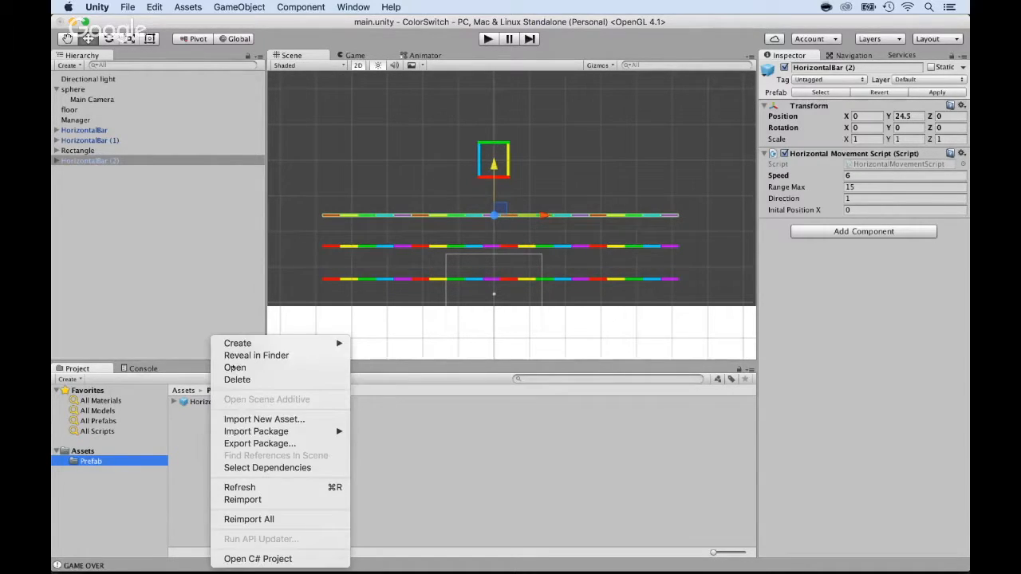
{"action": "mouse_move", "coordinate": [240, 343]}
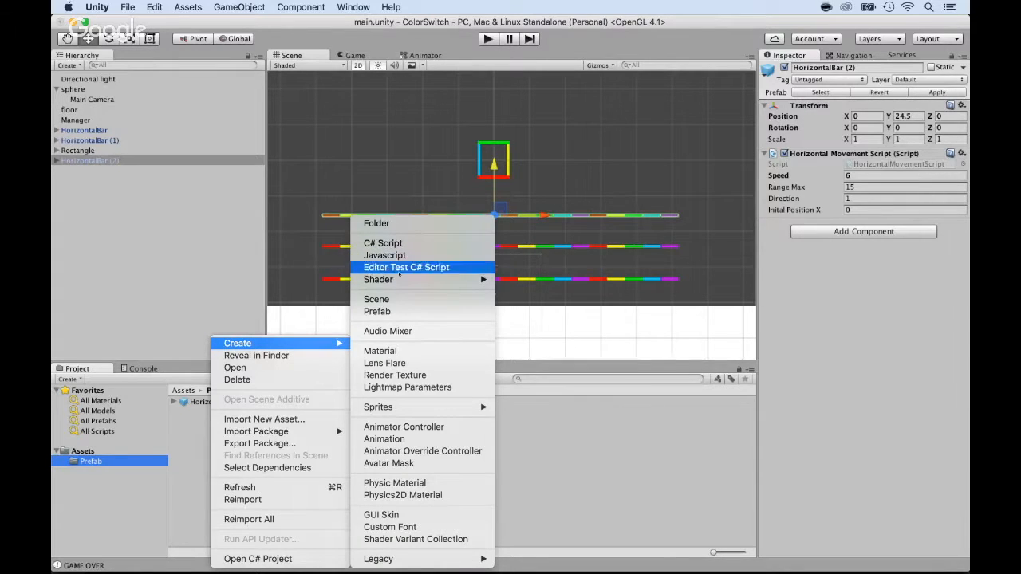
{"action": "left_click", "coordinate": [377, 311]}
{"action": "type", "text": "Rectangle"}
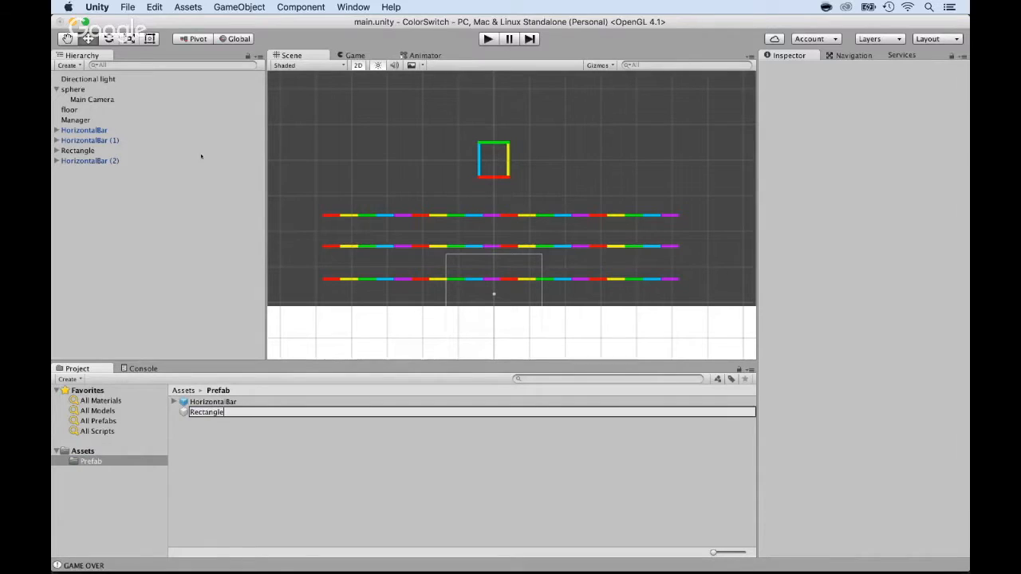
{"action": "key", "text": "Return"}
{"action": "left_click_drag", "start_coordinate": [91, 151], "coordinate": [197, 414]}
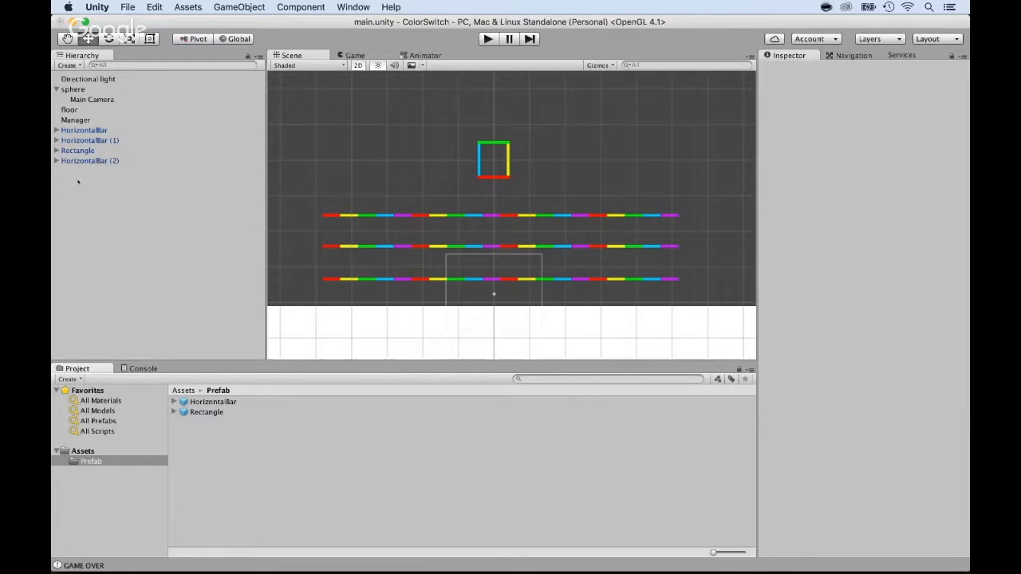
Create an empty game object named Triangle in the scene and set its position to X 0, Y 0.
{"action": "right_click", "coordinate": [79, 178]}
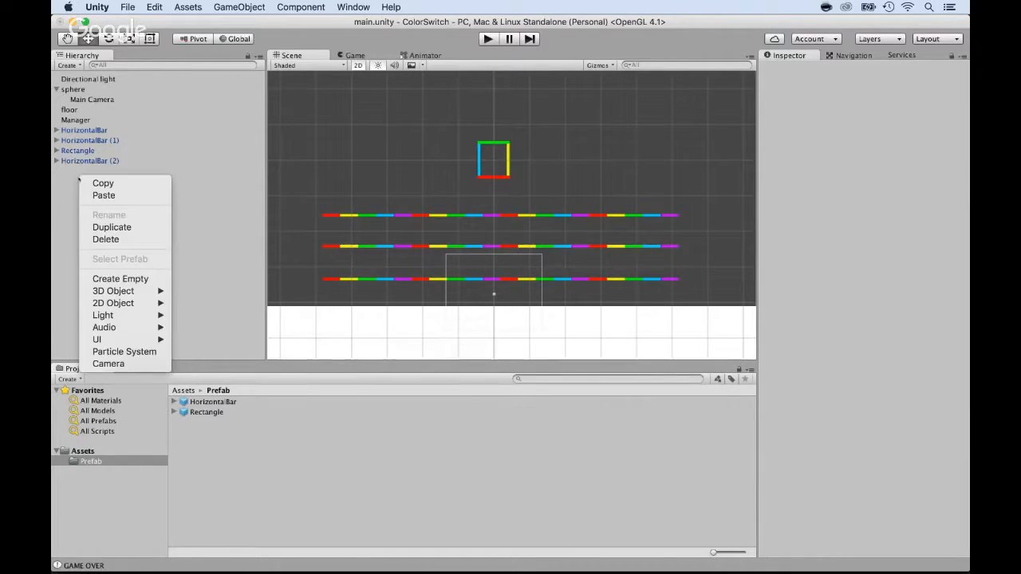
{"action": "left_click", "coordinate": [107, 278]}
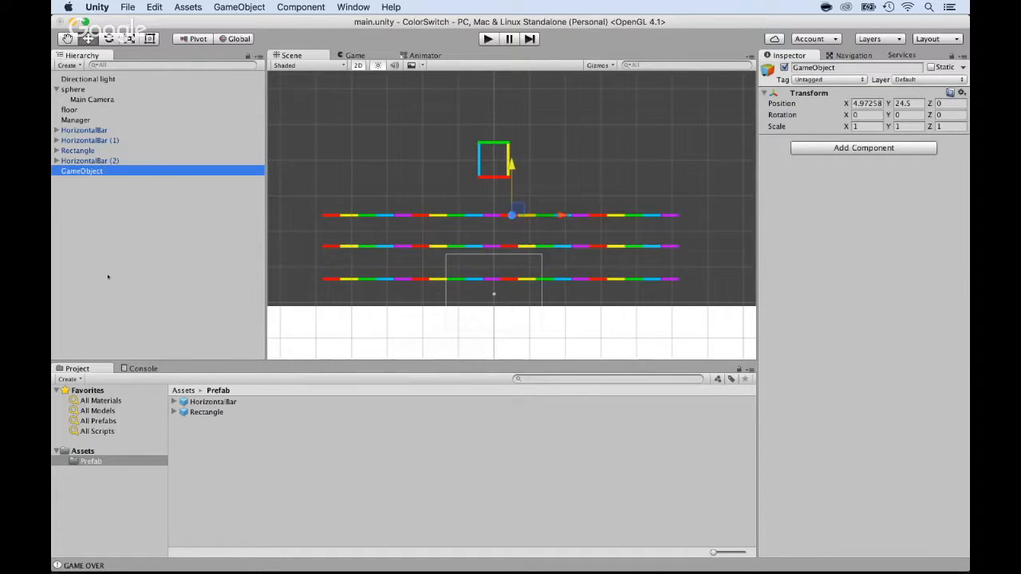
{"action": "type", "text": "Triangle"}
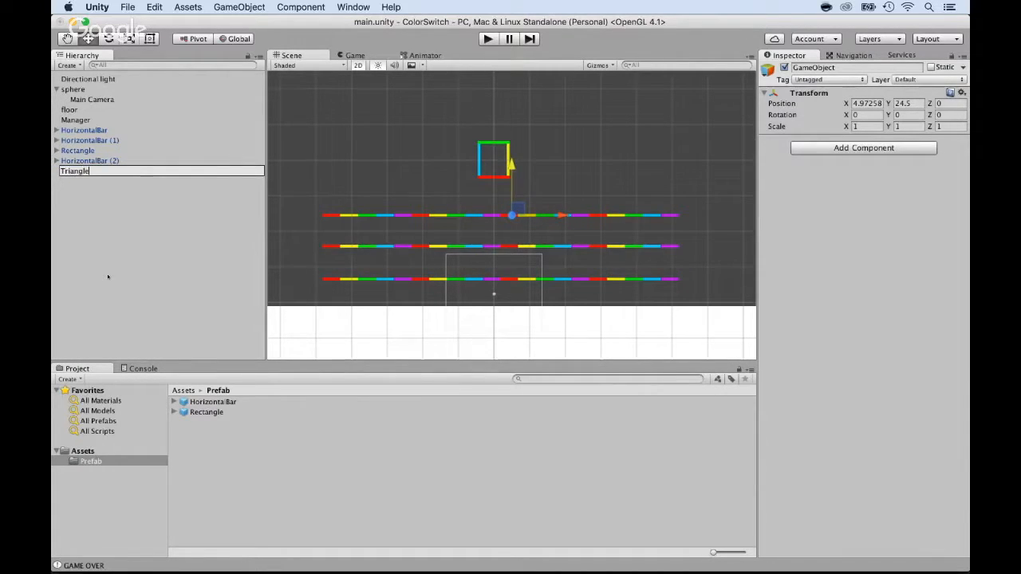
{"action": "key", "text": "Return"}
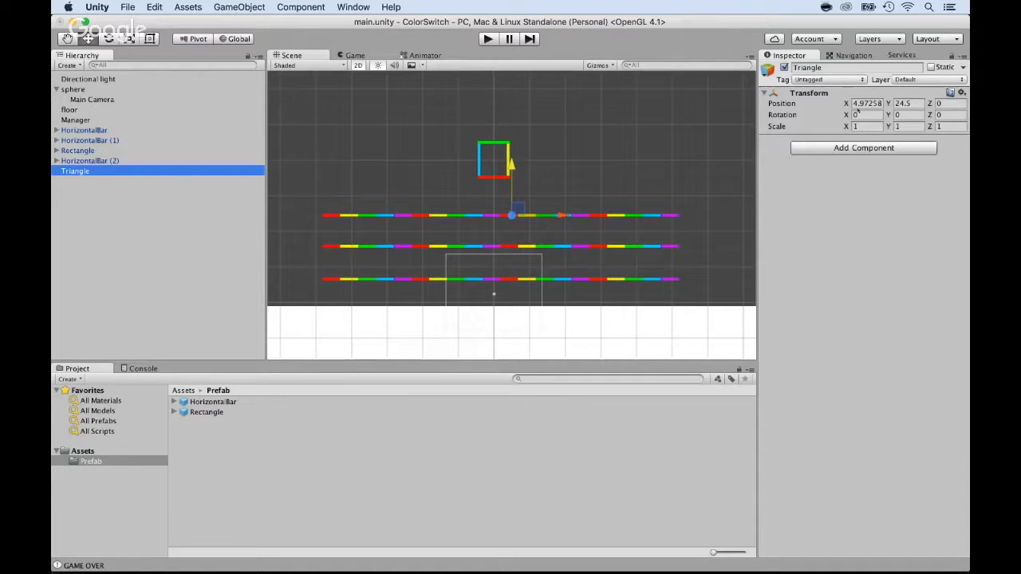
{"action": "left_click", "coordinate": [856, 104]}
{"action": "type", "text": "0"}
{"action": "key", "text": "Tab"}
{"action": "type", "text": "0"}
{"action": "key", "text": "Tab"}
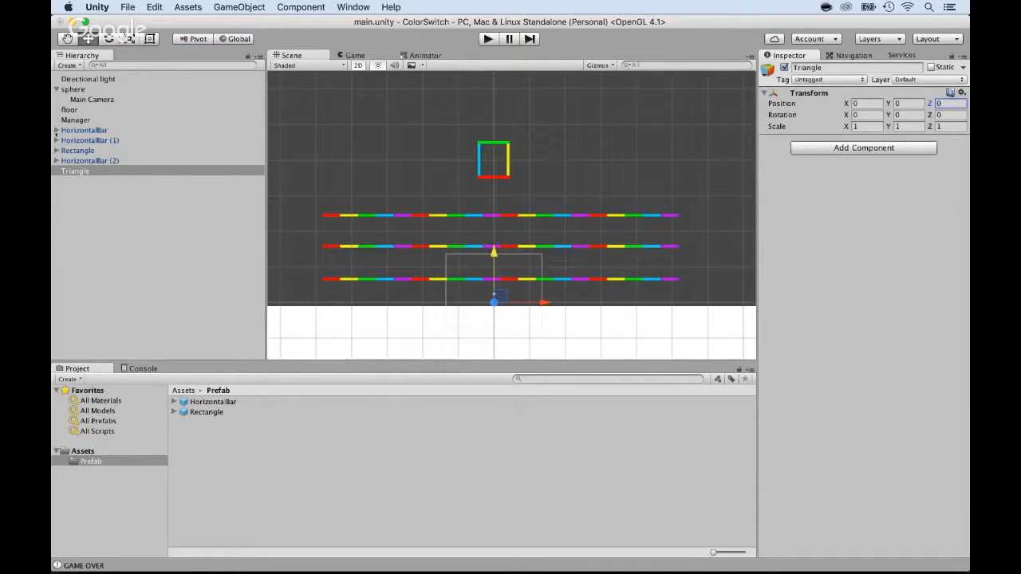
Duplicate the first red, yellow, green and blue rectangles of HorizontalBar and parent the copies to Triangle.
{"action": "left_click", "coordinate": [56, 130]}
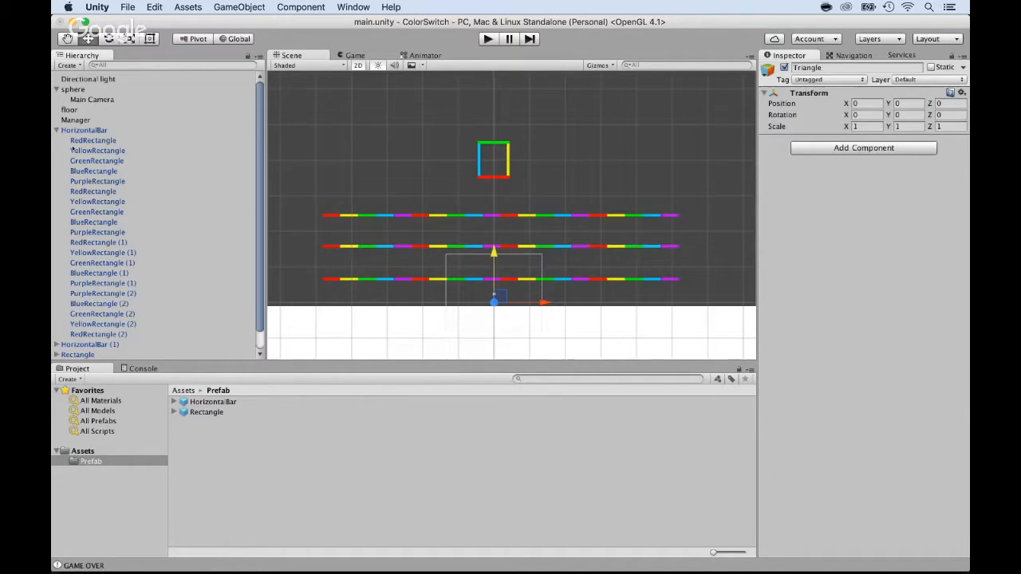
{"action": "left_click", "coordinate": [82, 141]}
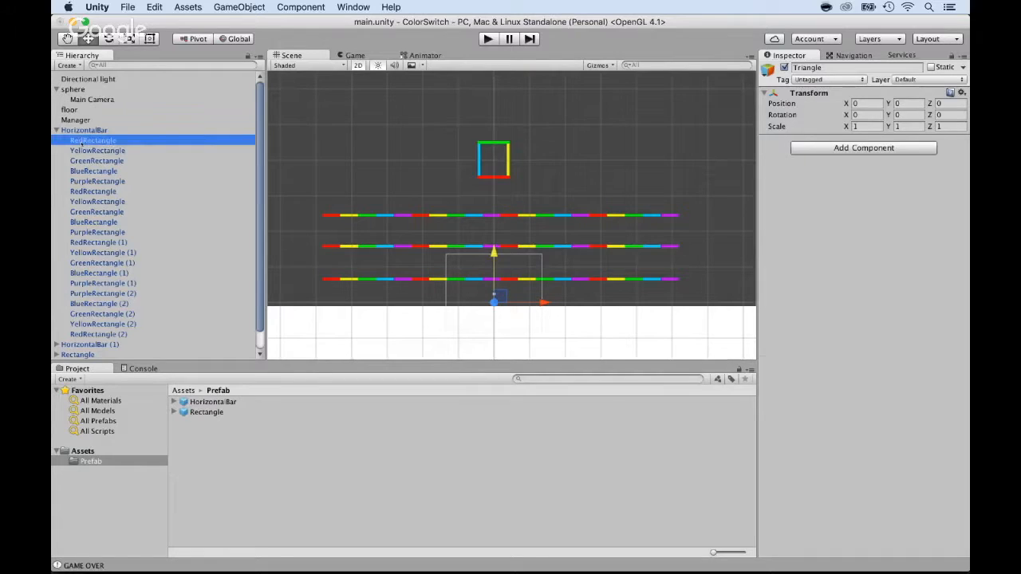
{"action": "left_click", "coordinate": [82, 170], "text": "shift"}
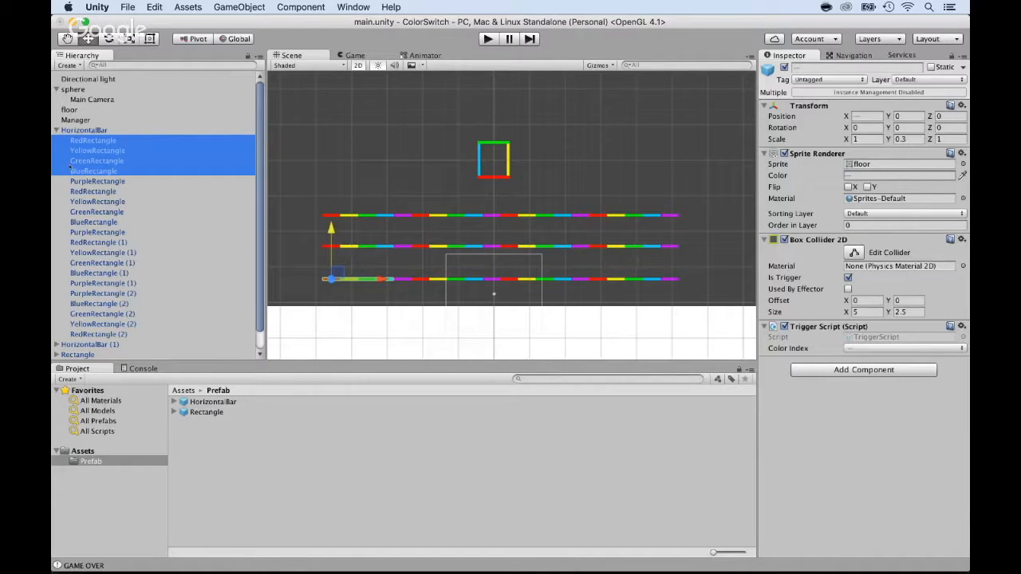
{"action": "scroll", "coordinate": [76, 195], "scroll_direction": "down", "scroll_amount": 2}
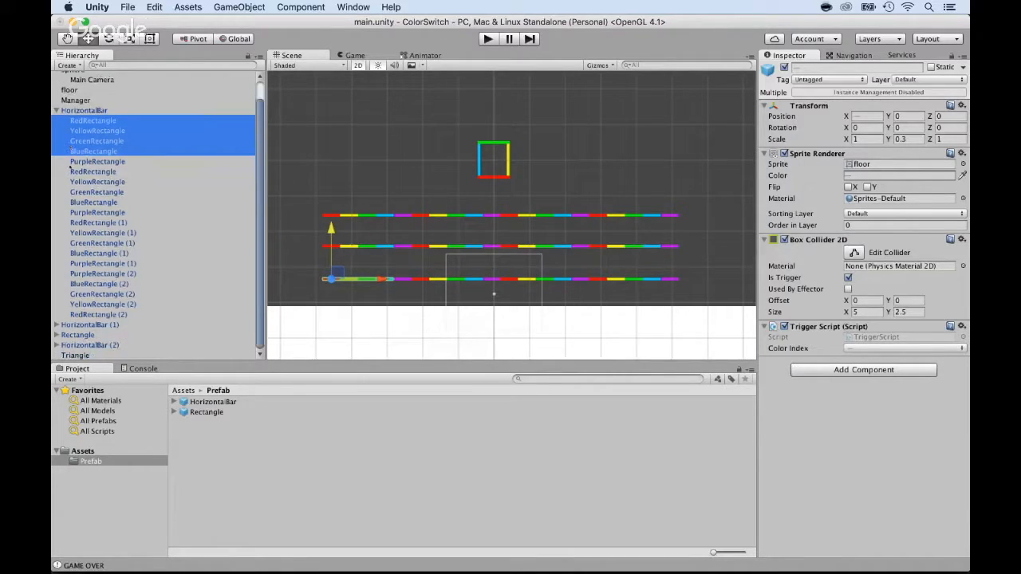
{"action": "left_click", "coordinate": [76, 356]}
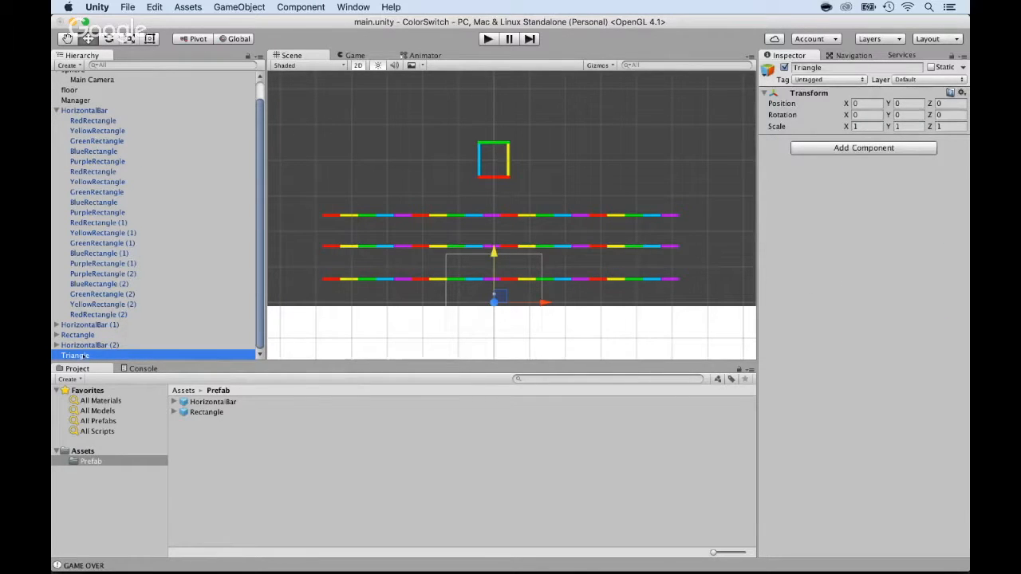
{"action": "key", "text": "super+z"}
{"action": "scroll", "coordinate": [83, 357], "scroll_direction": "down", "scroll_amount": 3}
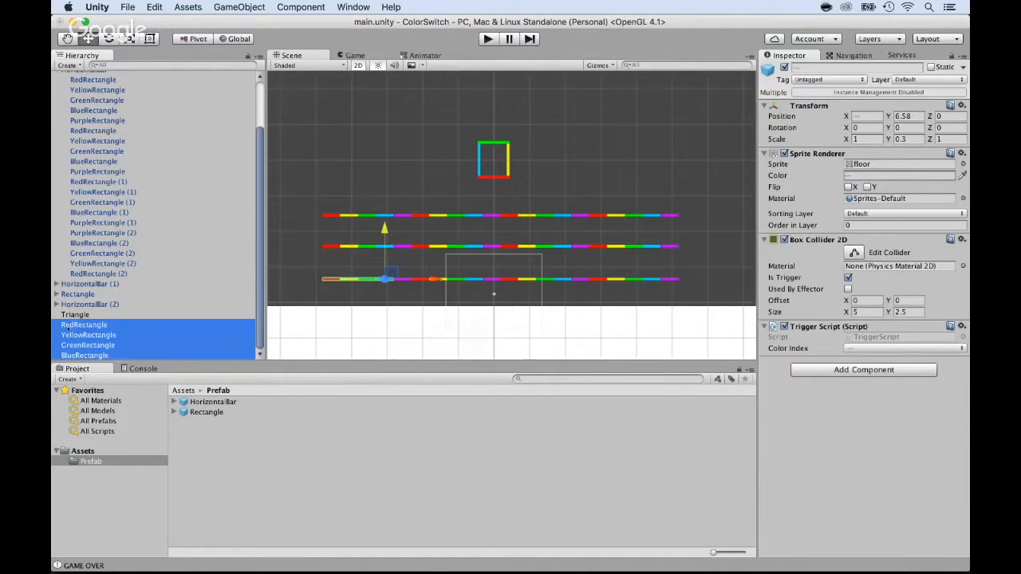
{"action": "left_click_drag", "start_coordinate": [63, 325], "coordinate": [89, 317]}
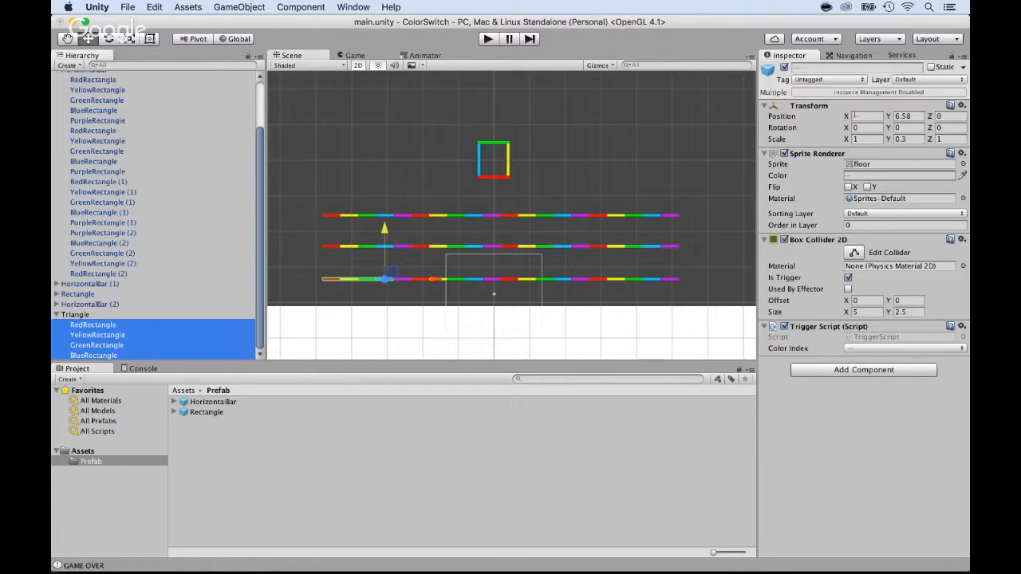
Set the position of Triangle's four coloured rectangles to X 0, Y 0.
{"action": "left_click", "coordinate": [855, 116]}
{"action": "type", "text": "0"}
{"action": "key", "text": "Tab"}
{"action": "type", "text": "0"}
{"action": "key", "text": "Tab"}
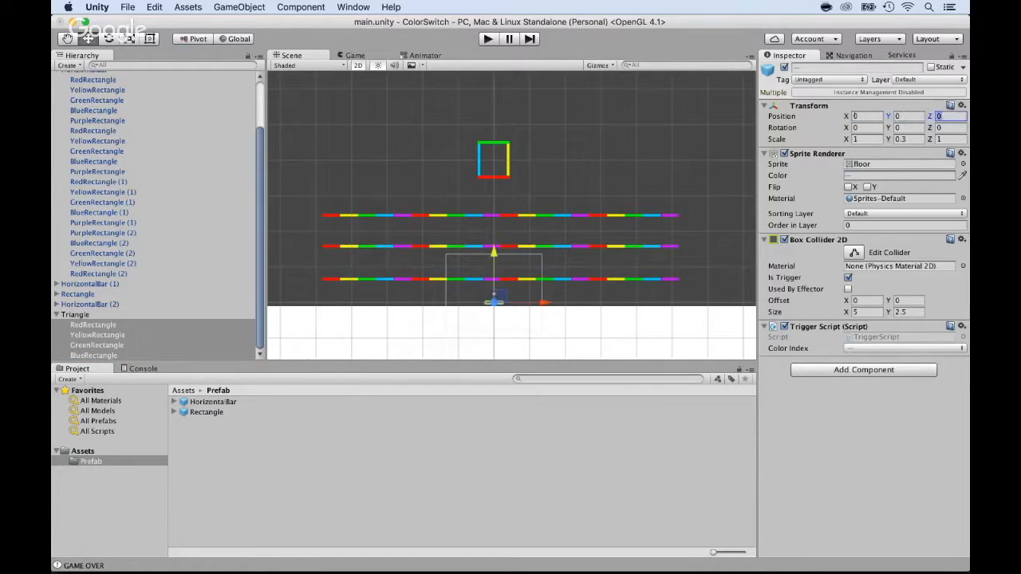
{"action": "scroll", "coordinate": [439, 232], "scroll_direction": "down", "scroll_amount": 1}
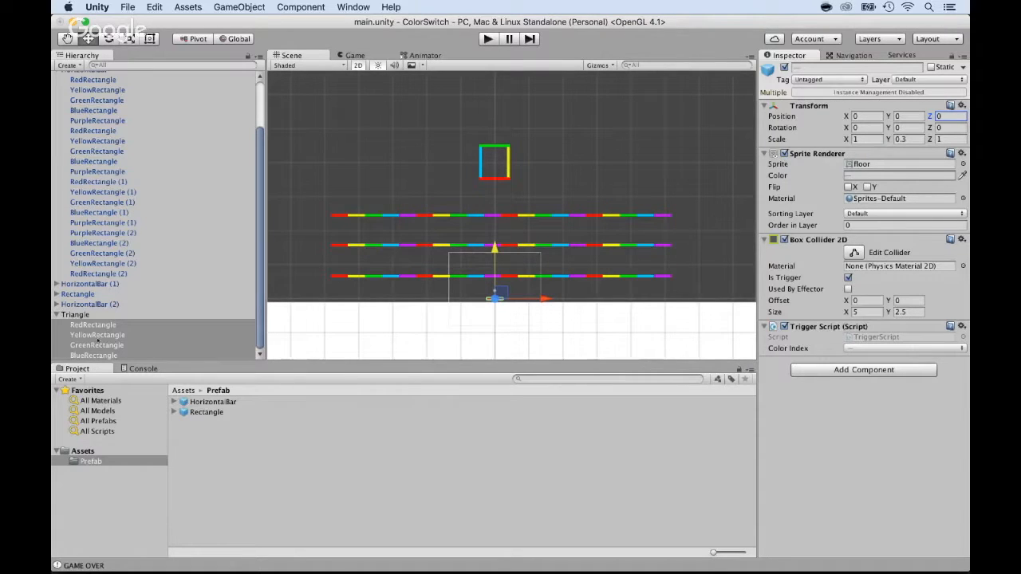
{"action": "key", "text": "super+d"}
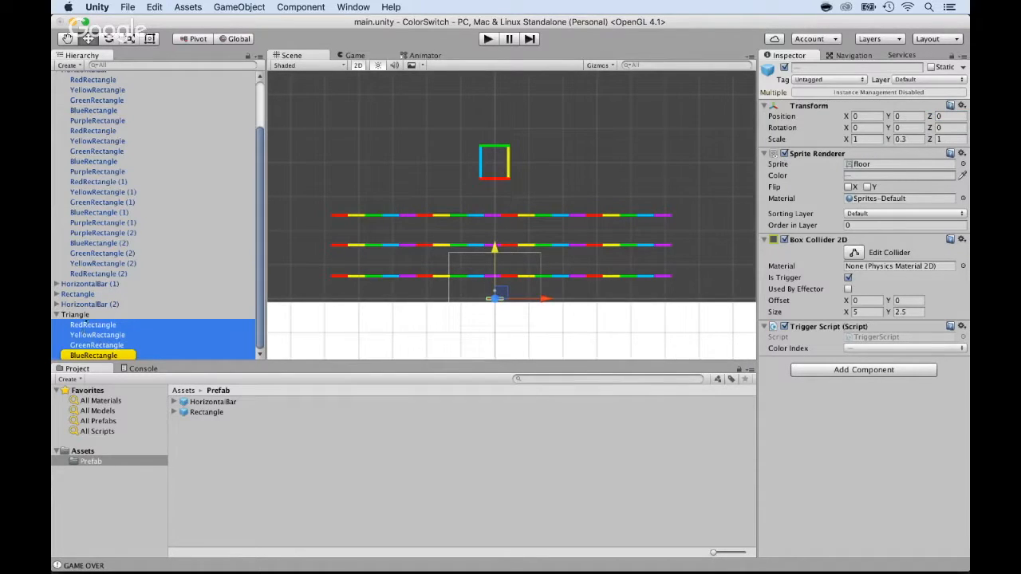
Focus the scene view on Triangle's RedRectangle and delete BlueRectangle from Triangle.
{"action": "double_click", "coordinate": [92, 325]}
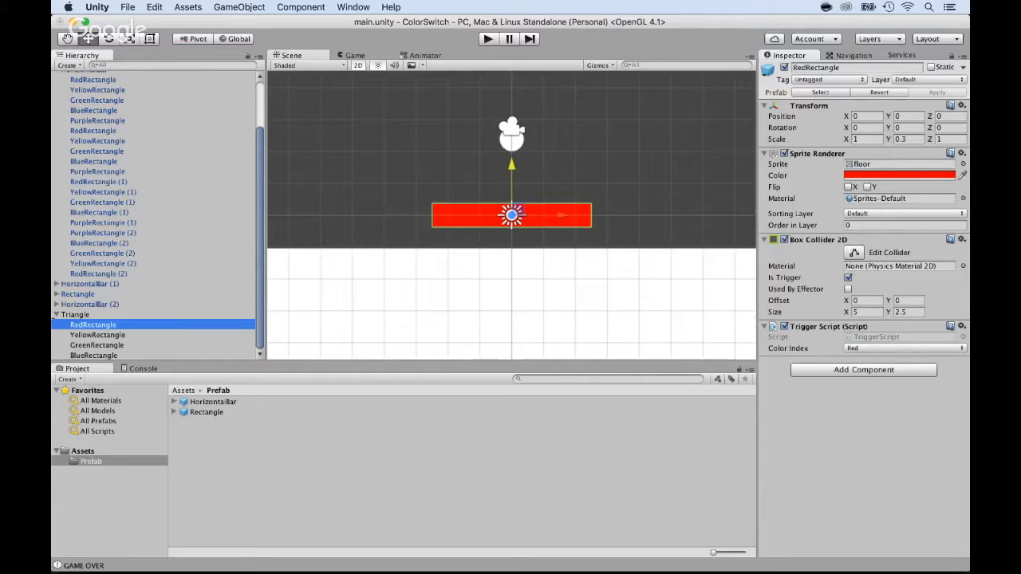
{"action": "left_click", "coordinate": [78, 345]}
{"action": "left_click", "coordinate": [77, 335]}
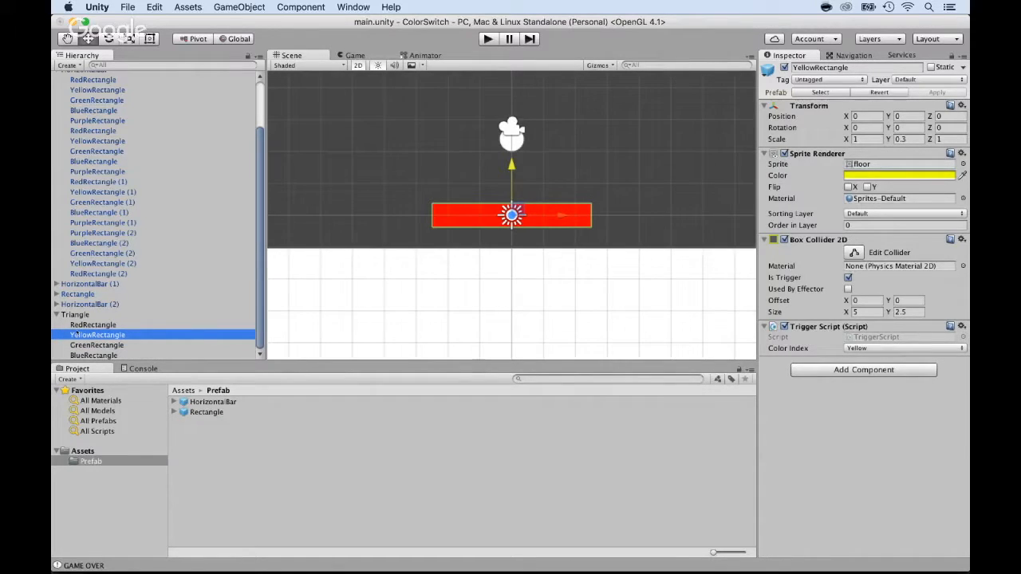
{"action": "left_click", "coordinate": [77, 326]}
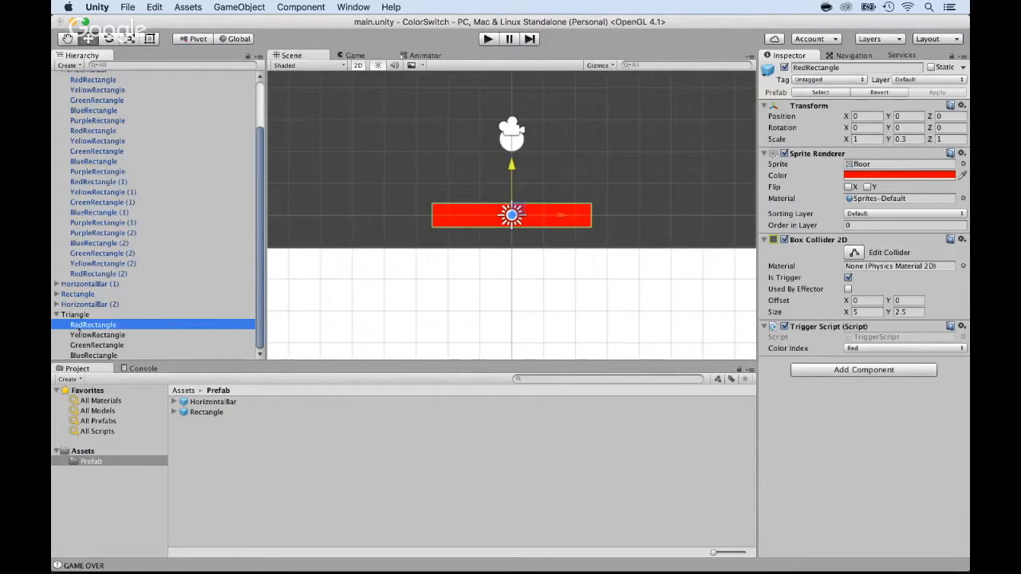
{"action": "left_click", "coordinate": [79, 355]}
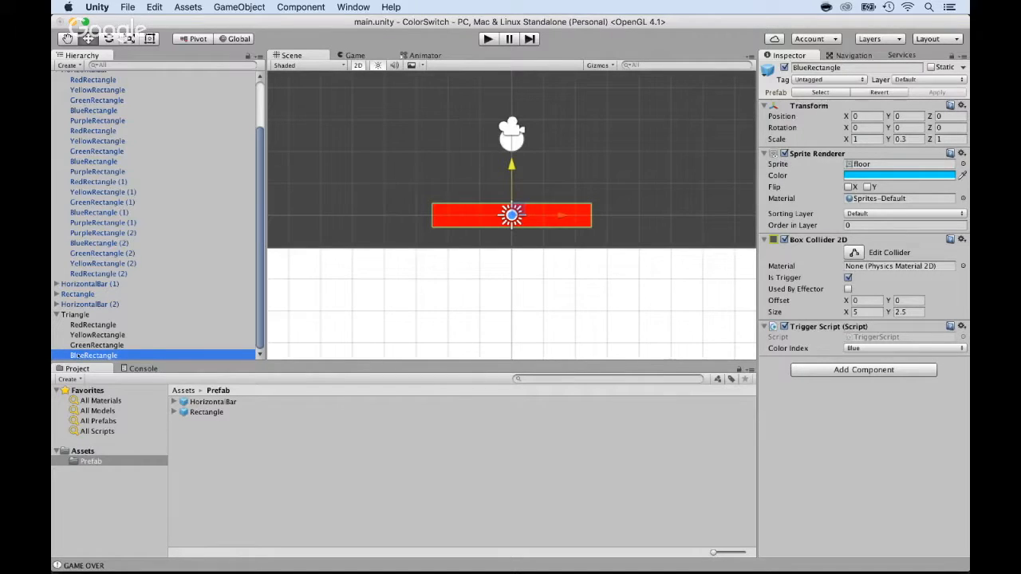
{"action": "key", "text": "super+BackSpace"}
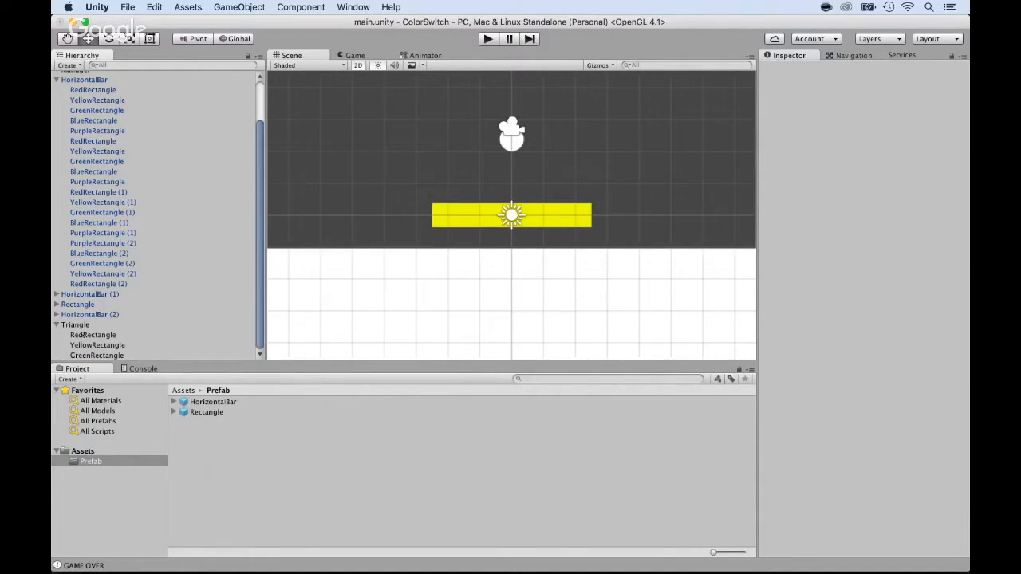
Set the scale of Triangle's red, yellow and green rectangles to X 1.5, Y 0.2.
{"action": "left_click", "coordinate": [74, 335]}
{"action": "left_click", "coordinate": [95, 355], "text": "shift"}
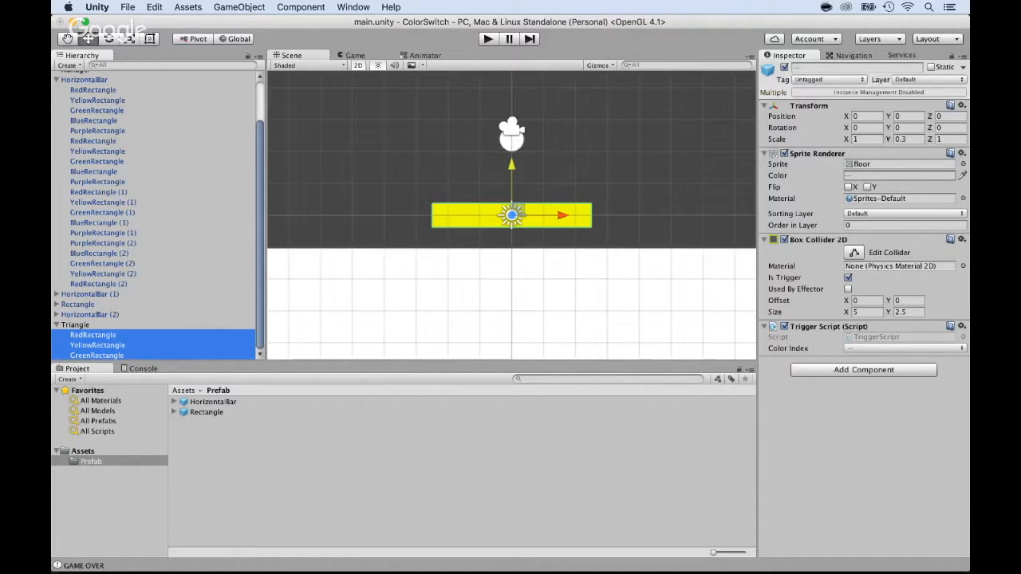
{"action": "left_click", "coordinate": [888, 139]}
{"action": "left_click_drag", "start_coordinate": [886, 139], "coordinate": [887, 139]}
{"action": "left_click", "coordinate": [848, 139]}
{"action": "left_click_drag", "start_coordinate": [847, 139], "coordinate": [868, 140]}
{"action": "left_click", "coordinate": [868, 140]}
{"action": "type", "text": "1"}
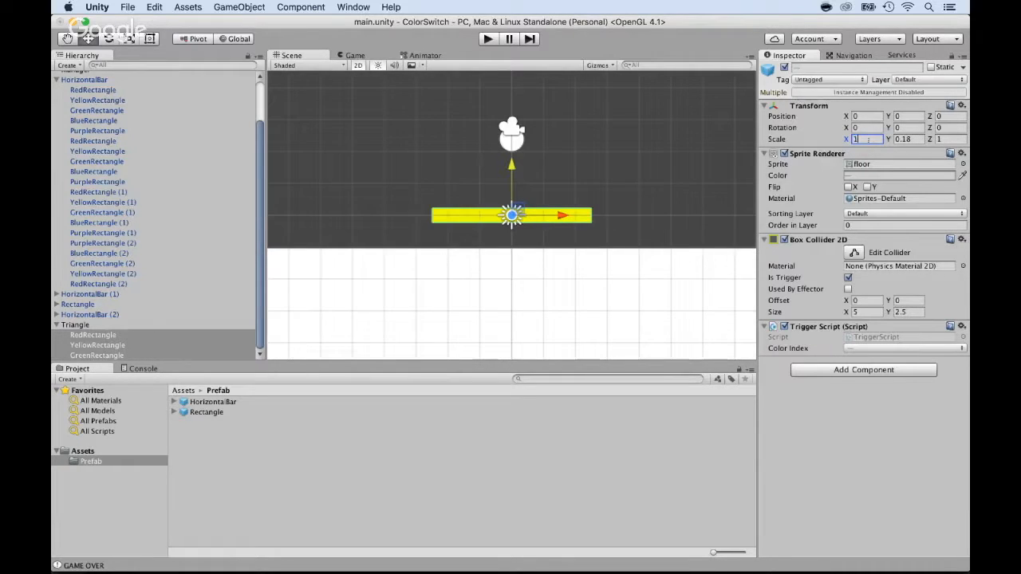
{"action": "type", "text": ".5"}
{"action": "key", "text": "Tab"}
{"action": "type", "text": "0.2"}
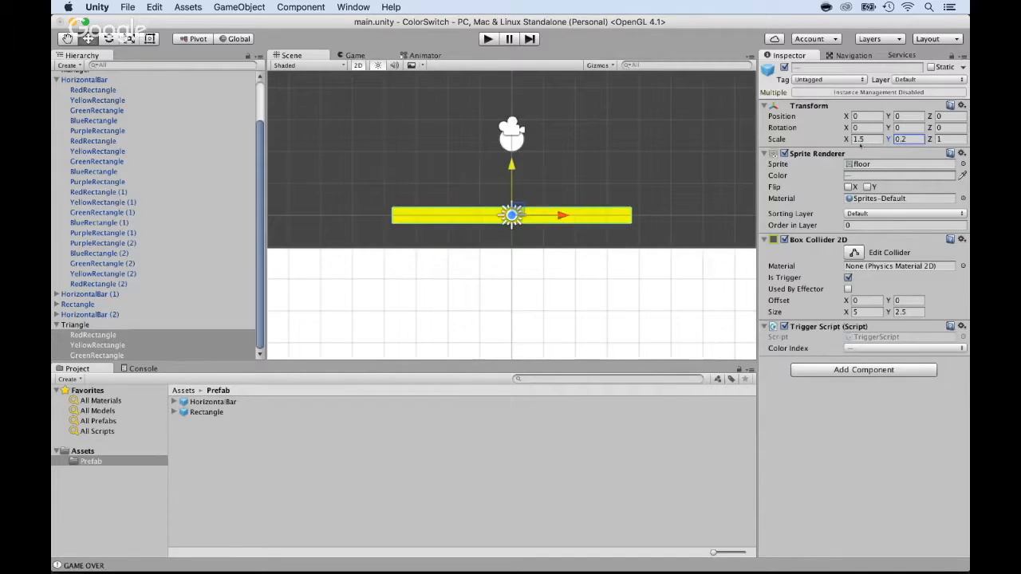
Rotate Triangle's RedRectangle to -45 degrees around Z.
{"action": "left_click", "coordinate": [125, 334]}
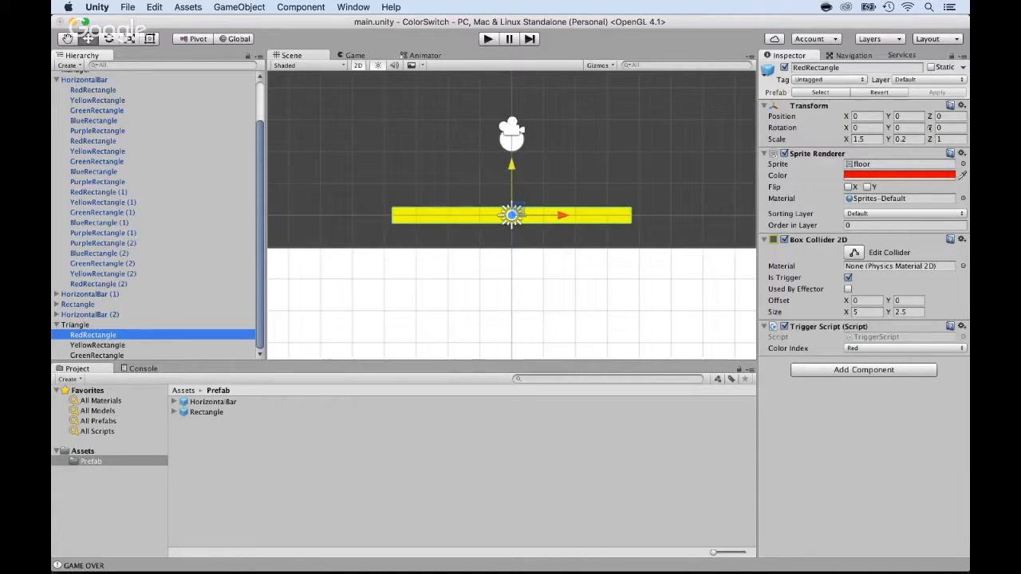
{"action": "left_click_drag", "start_coordinate": [929, 128], "coordinate": [291, 88]}
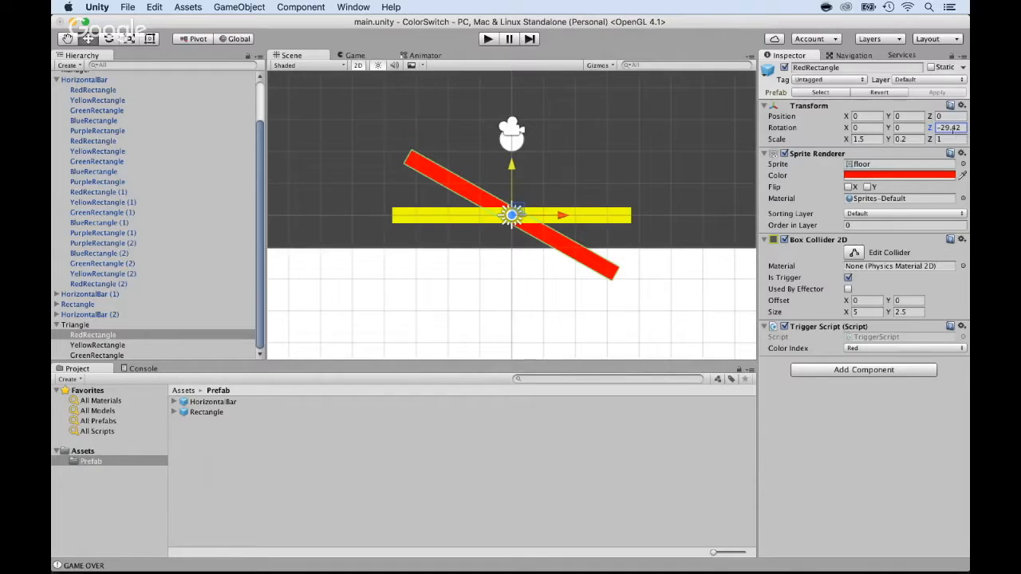
{"action": "type", "text": "-45"}
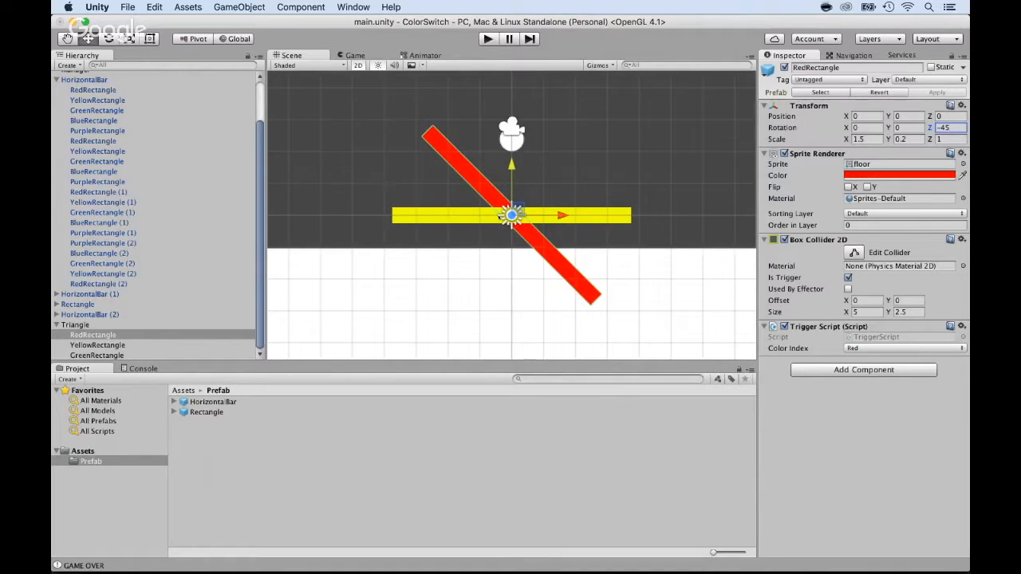
Move RedRectangle to about X 0.95, Y 2.68 so its lower end meets the yellow bar's right end.
{"action": "left_click_drag", "start_coordinate": [512, 167], "coordinate": [511, 75]}
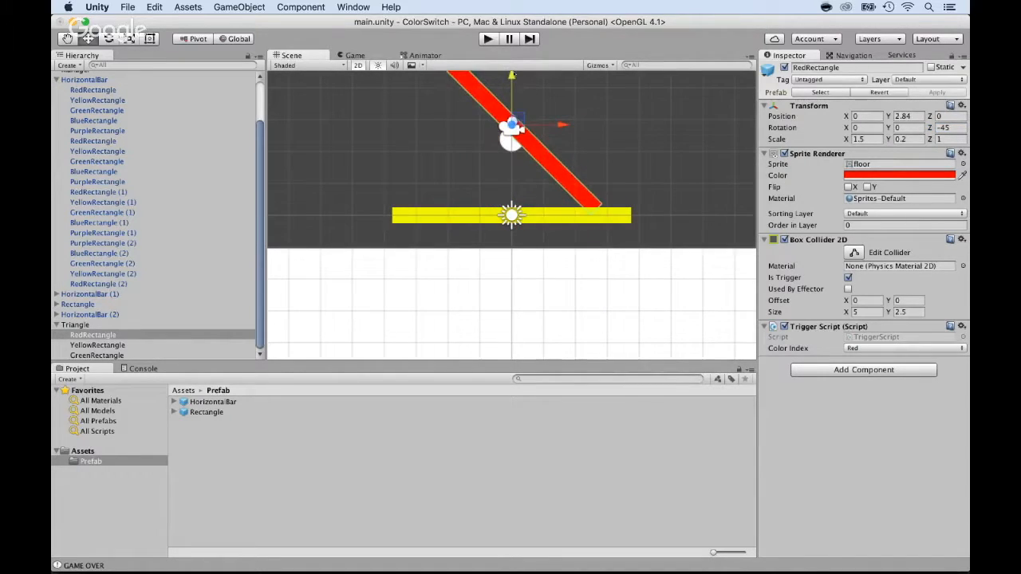
{"action": "left_click_drag", "start_coordinate": [563, 124], "coordinate": [593, 126]}
{"action": "left_click_drag", "start_coordinate": [541, 83], "coordinate": [544, 88]}
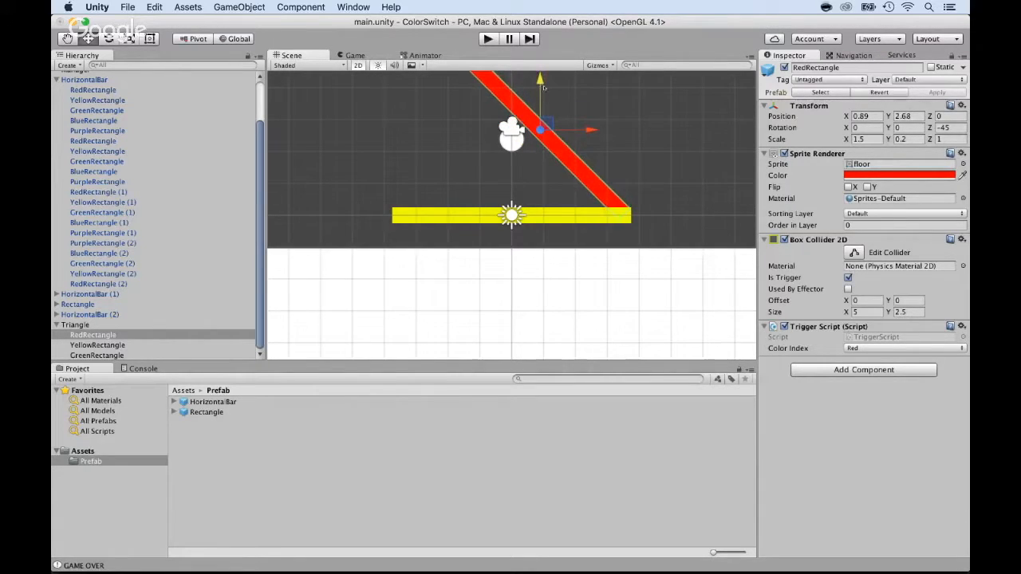
{"action": "left_click_drag", "start_coordinate": [592, 132], "coordinate": [595, 131]}
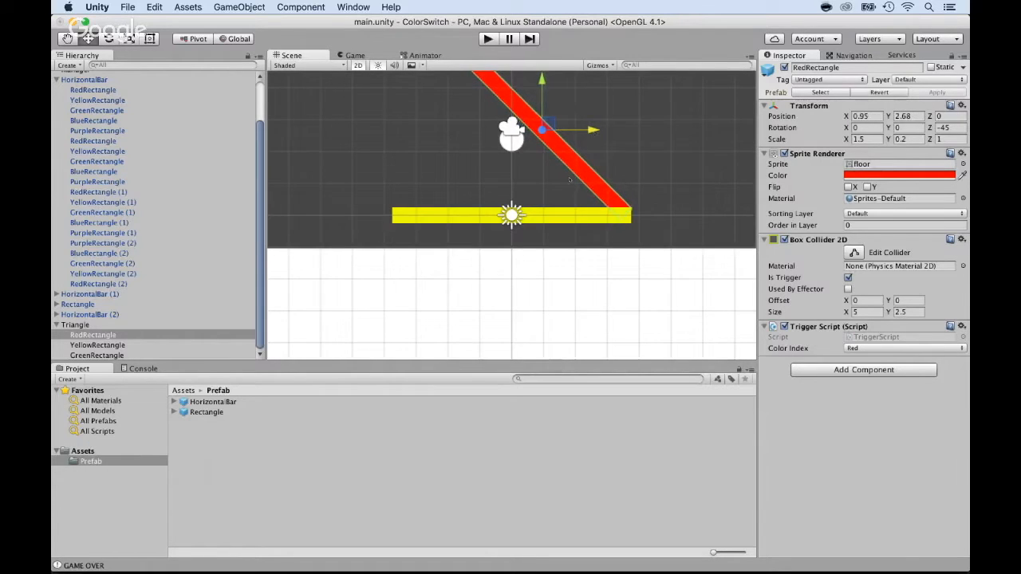
Rotate Triangle's RedRectangle to -60 degrees around Z and move it to about X 1.65, Y 3.31, meeting the yellow bar's right end.
{"action": "scroll", "coordinate": [570, 180], "scroll_direction": "down", "scroll_amount": 2}
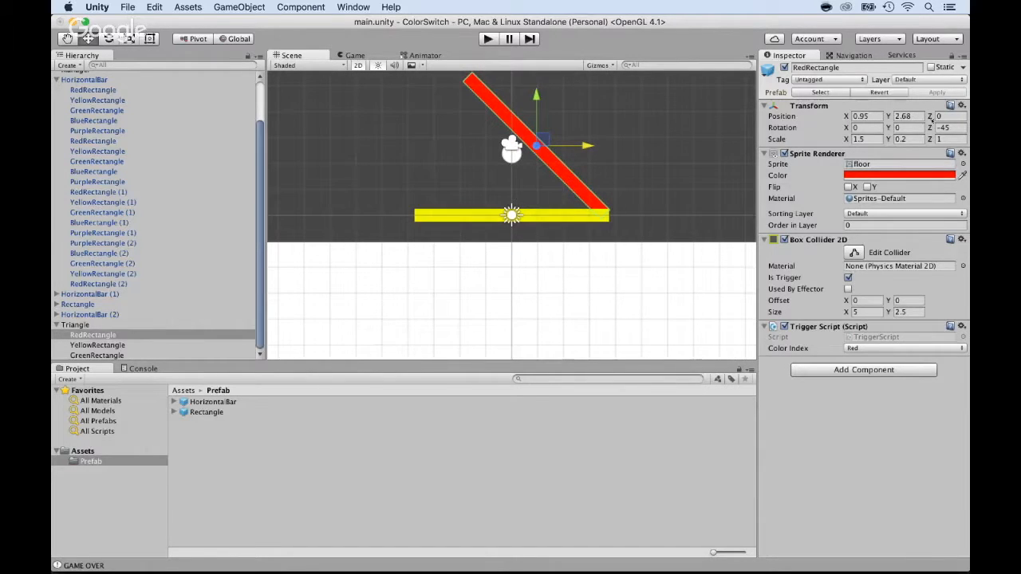
{"action": "left_click_drag", "start_coordinate": [931, 128], "coordinate": [682, 110]}
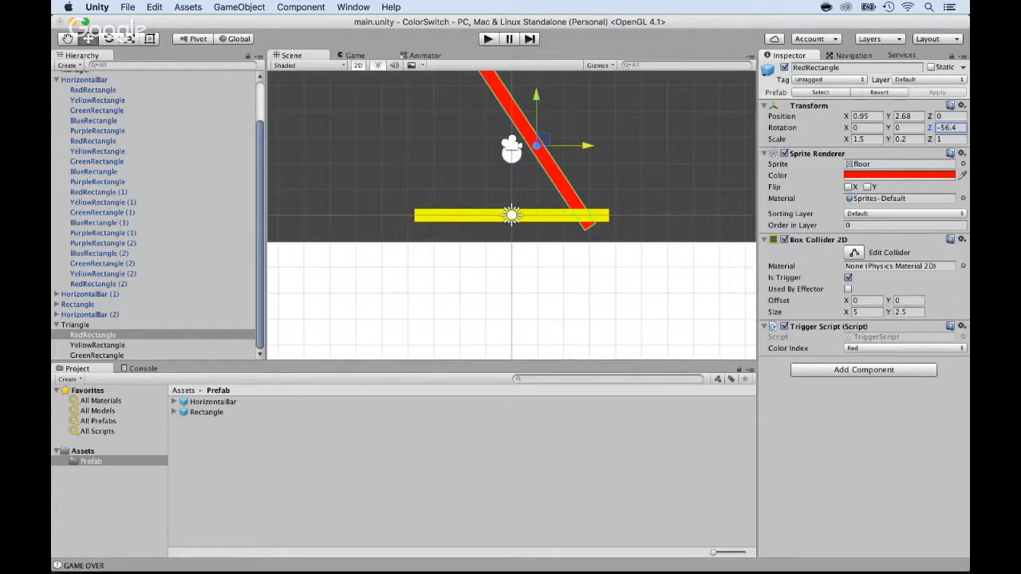
{"action": "left_click", "coordinate": [947, 128]}
{"action": "type", "text": "60"}
{"action": "key", "text": "BackSpace"}
{"action": "key", "text": "BackSpace"}
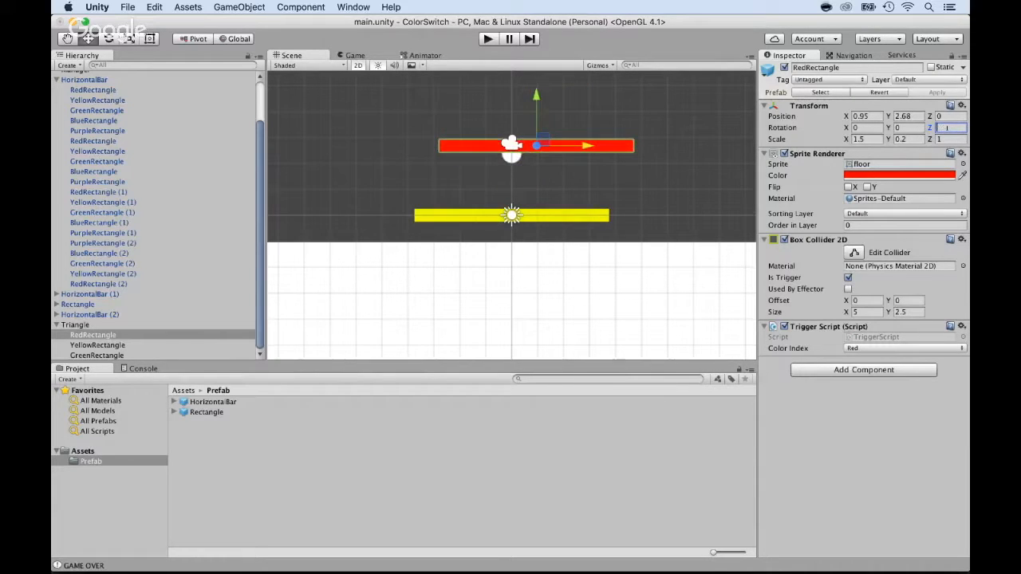
{"action": "type", "text": "-60"}
{"action": "left_click_drag", "start_coordinate": [587, 146], "coordinate": [608, 145]}
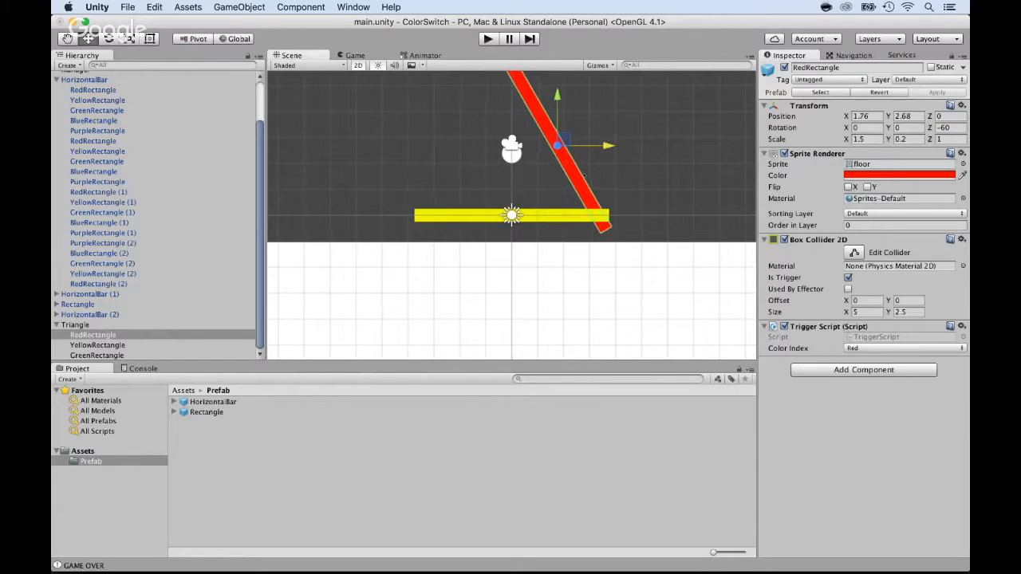
{"action": "scroll", "coordinate": [556, 127], "scroll_direction": "down", "scroll_amount": 1}
{"action": "left_click_drag", "start_coordinate": [552, 101], "coordinate": [552, 89]}
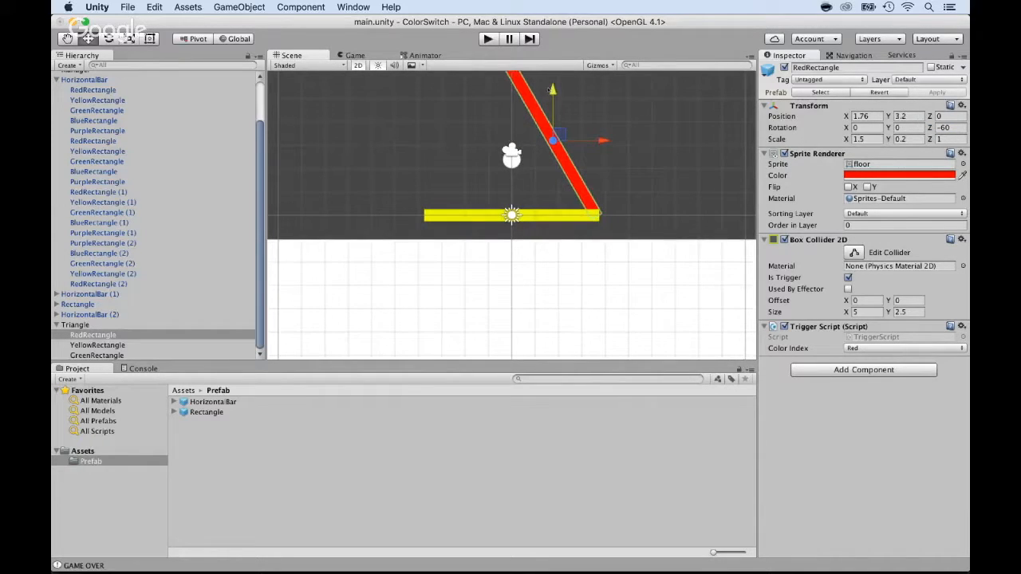
{"action": "left_click_drag", "start_coordinate": [603, 139], "coordinate": [599, 142]}
{"action": "left_click_drag", "start_coordinate": [550, 98], "coordinate": [550, 91]}
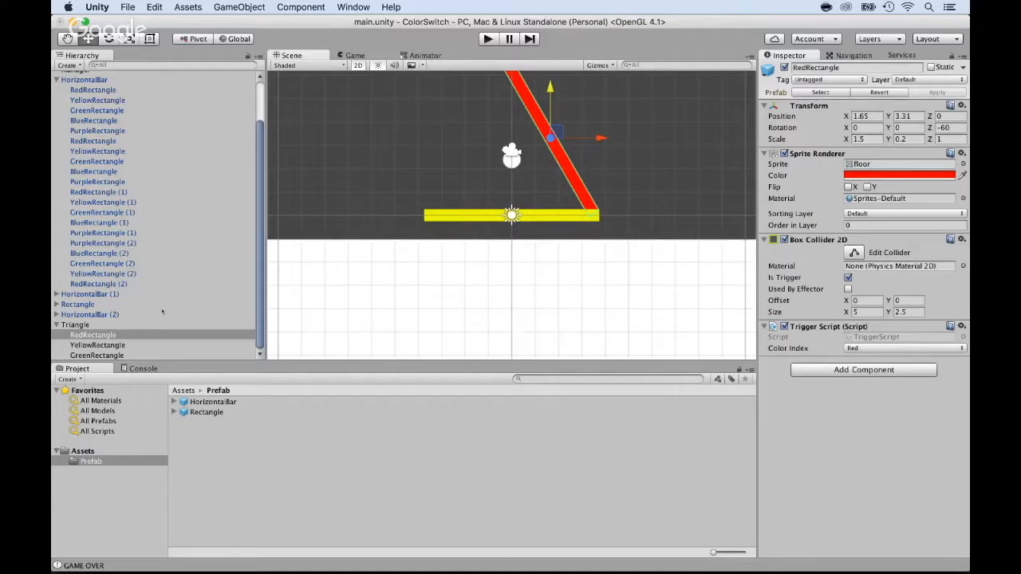
Rotate Triangle's GreenRectangle to 60 degrees around Z and move it to about X -1.64, Y 3.32 on the yellow bar's left end.
{"action": "left_click", "coordinate": [104, 355]}
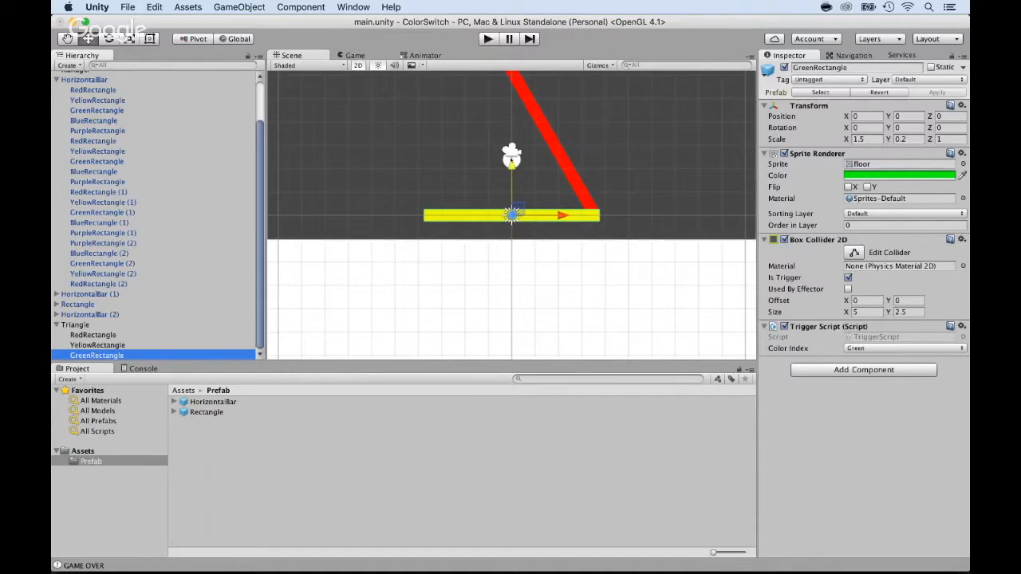
{"action": "left_click", "coordinate": [949, 129]}
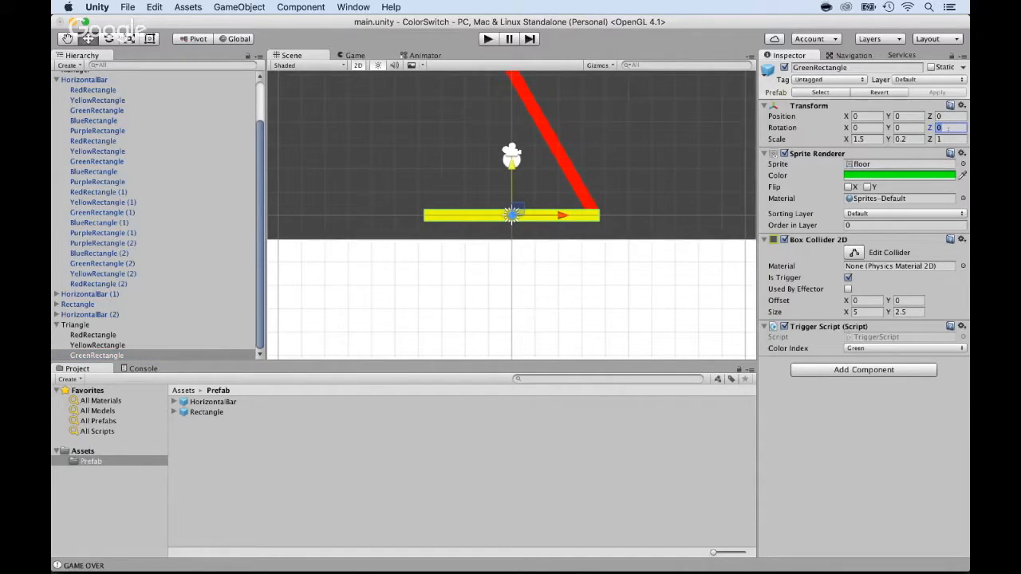
{"action": "type", "text": "60"}
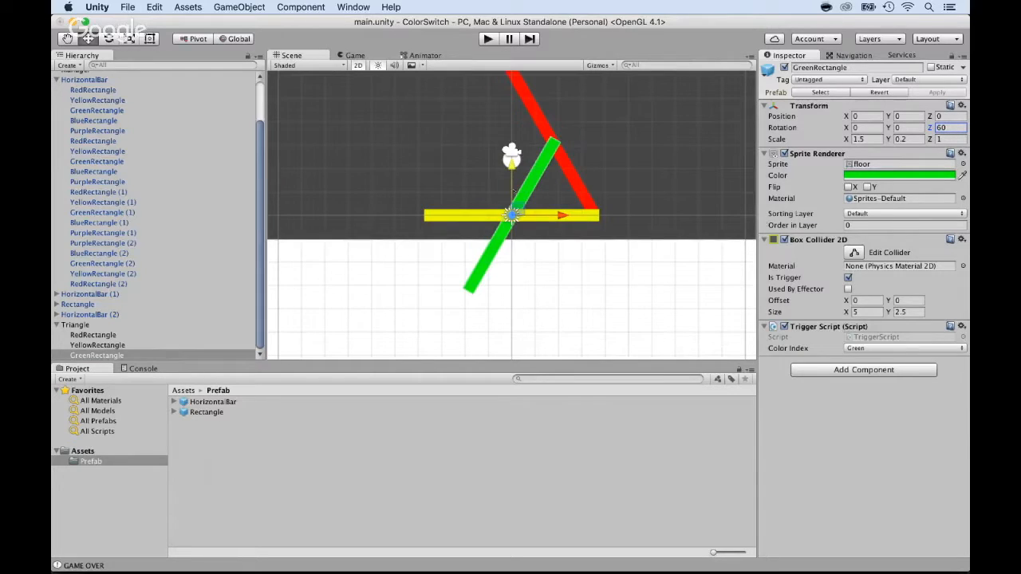
{"action": "left_click_drag", "start_coordinate": [509, 164], "coordinate": [510, 122]}
{"action": "left_click_drag", "start_coordinate": [504, 83], "coordinate": [504, 80]}
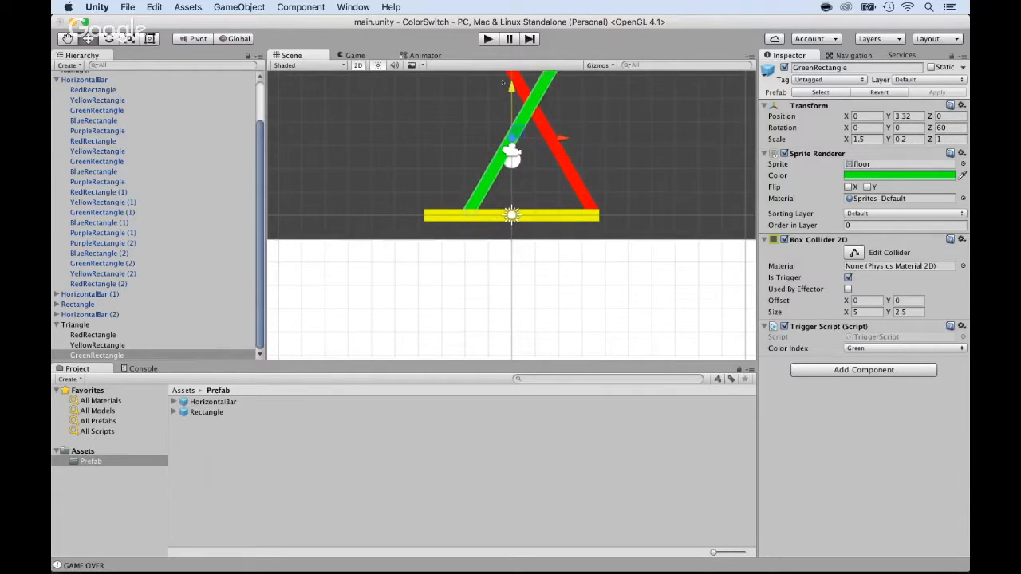
{"action": "key", "text": "f"}
{"action": "left_click_drag", "start_coordinate": [562, 215], "coordinate": [522, 214]}
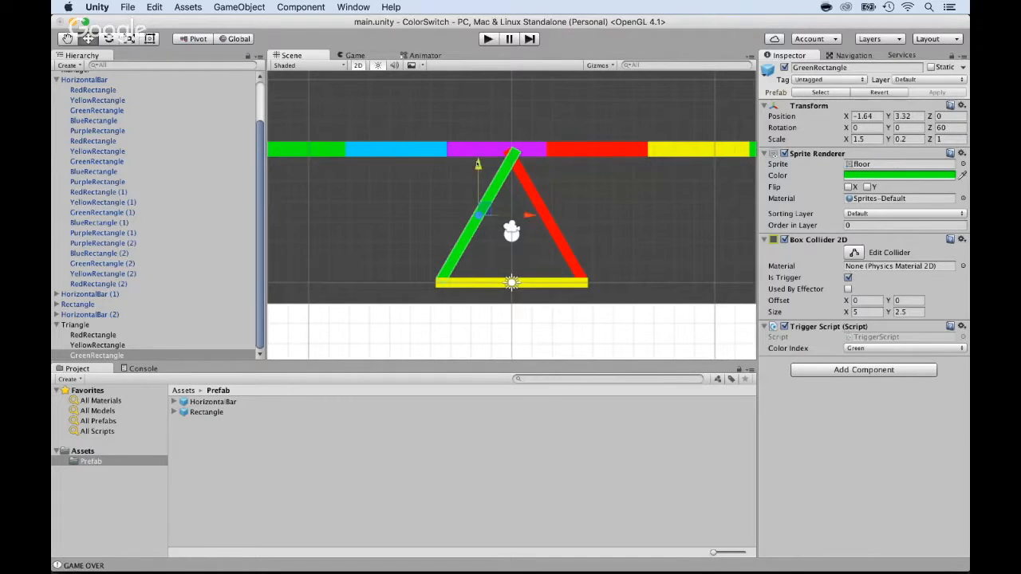
{"action": "left_click_drag", "start_coordinate": [478, 165], "coordinate": [478, 163]}
Set the Z rotation of Triangle's GreenRectangle to 65 degrees and of its RedRectangle to -65 degrees.
{"action": "scroll", "coordinate": [513, 155], "scroll_direction": "up", "scroll_amount": 4}
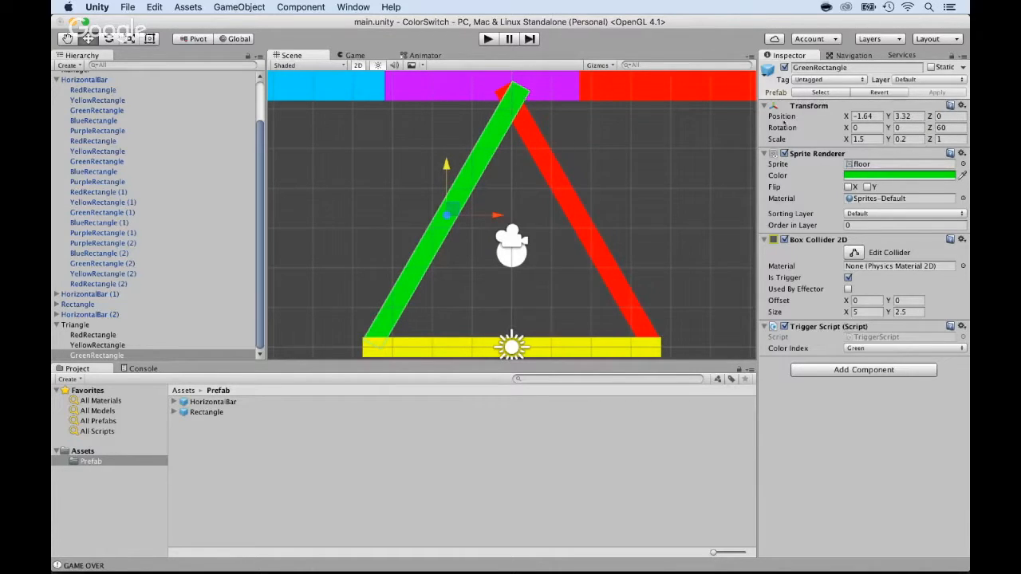
{"action": "left_click_drag", "start_coordinate": [930, 128], "coordinate": [939, 127]}
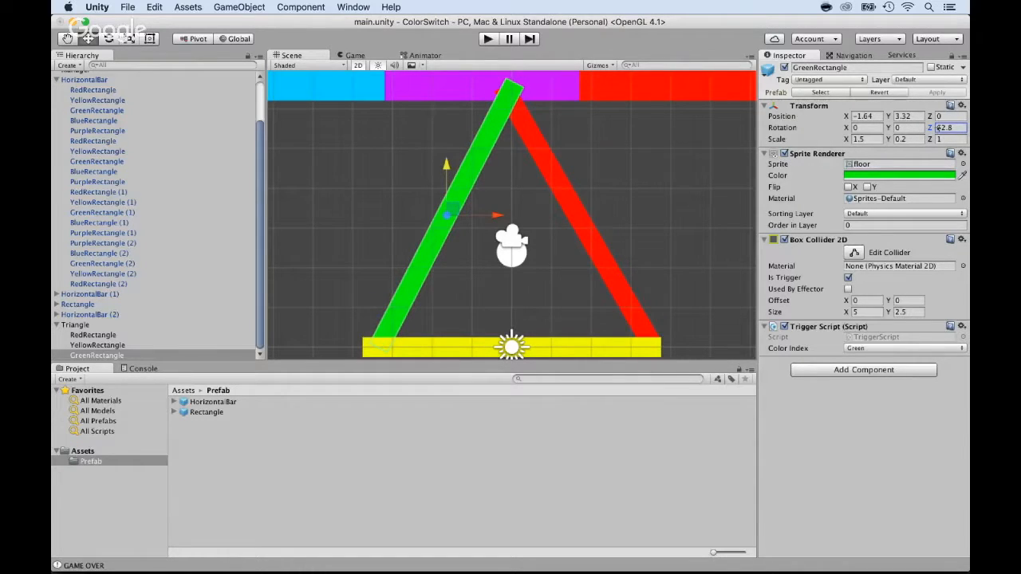
{"action": "left_click", "coordinate": [945, 127]}
{"action": "type", "text": "65"}
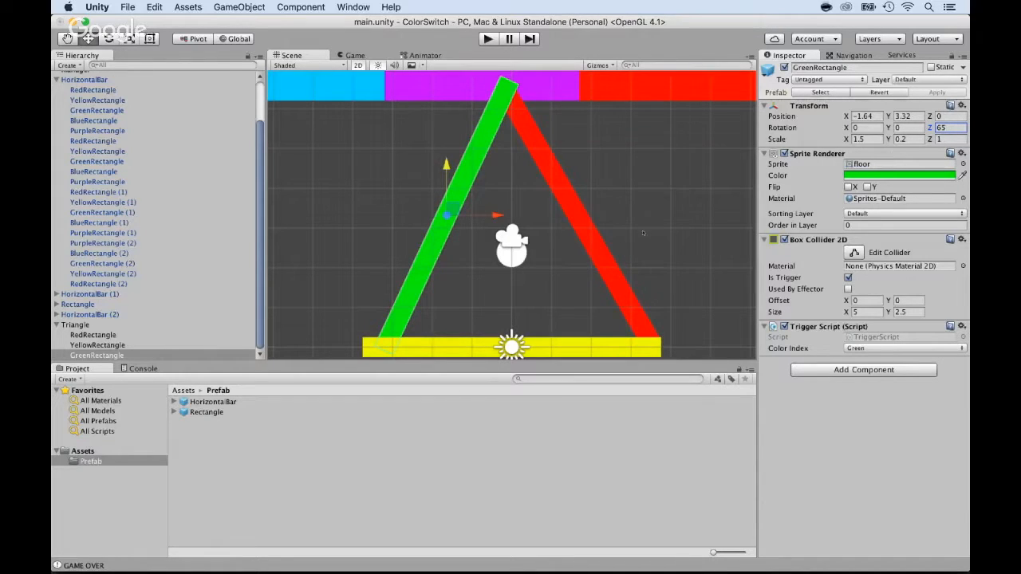
{"action": "left_click", "coordinate": [92, 335]}
{"action": "left_click", "coordinate": [949, 127]}
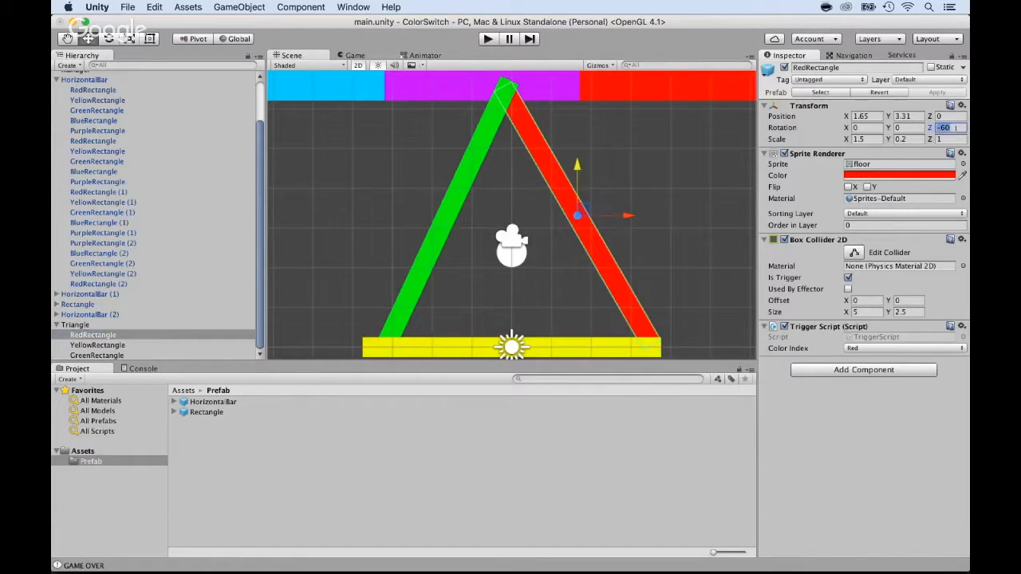
{"action": "type", "text": "-65"}
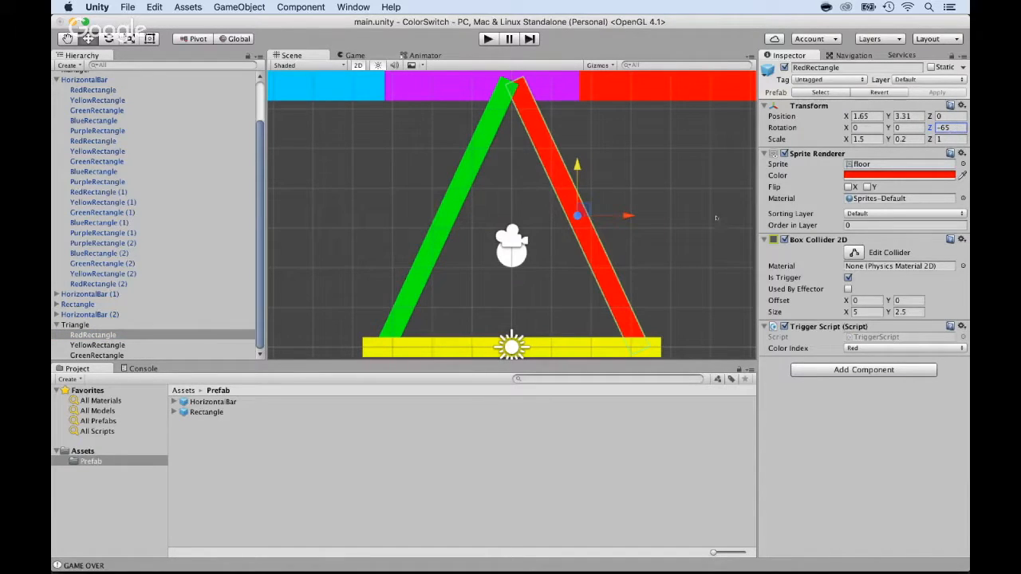
Move RedRectangle to about X 1.94, Y 3.5 and GreenRectangle to about X -1.93, Y 3.48, over the yellow bar's ends.
{"action": "left_click_drag", "start_coordinate": [629, 216], "coordinate": [639, 217]}
{"action": "left_click_drag", "start_coordinate": [590, 169], "coordinate": [588, 157]}
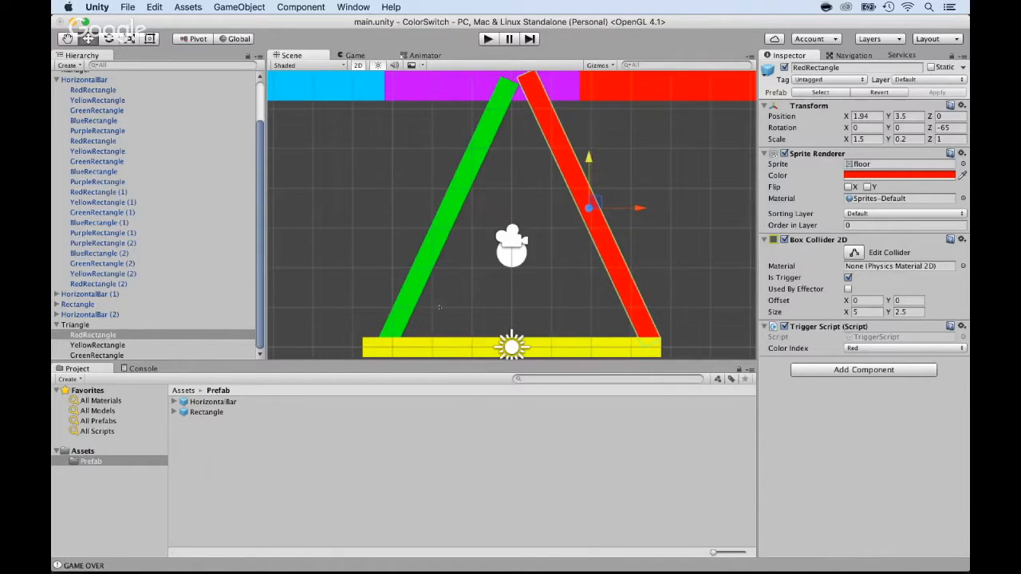
{"action": "left_click", "coordinate": [419, 267]}
{"action": "left_click_drag", "start_coordinate": [493, 213], "coordinate": [481, 209]}
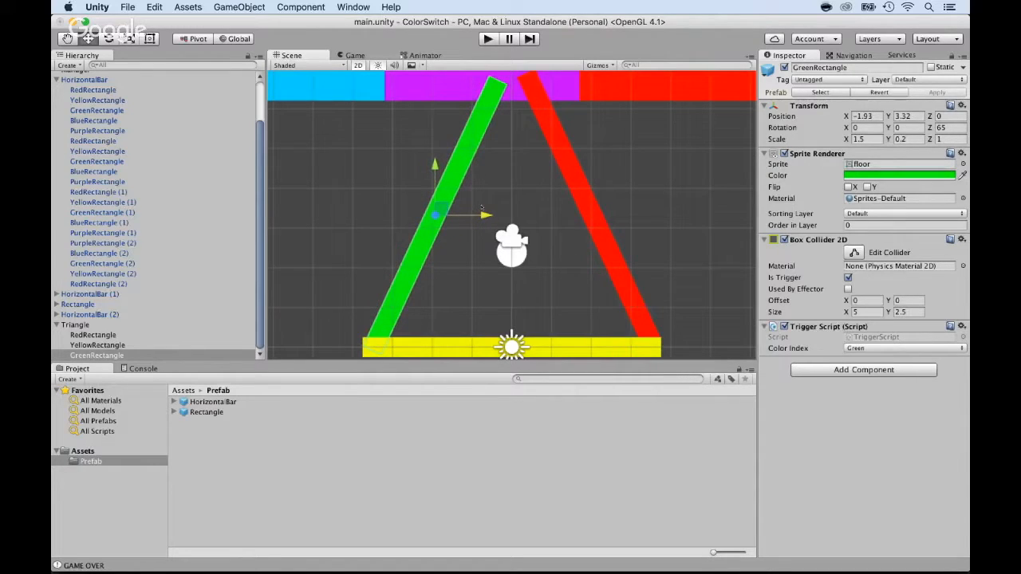
{"action": "left_click_drag", "start_coordinate": [438, 161], "coordinate": [438, 154]}
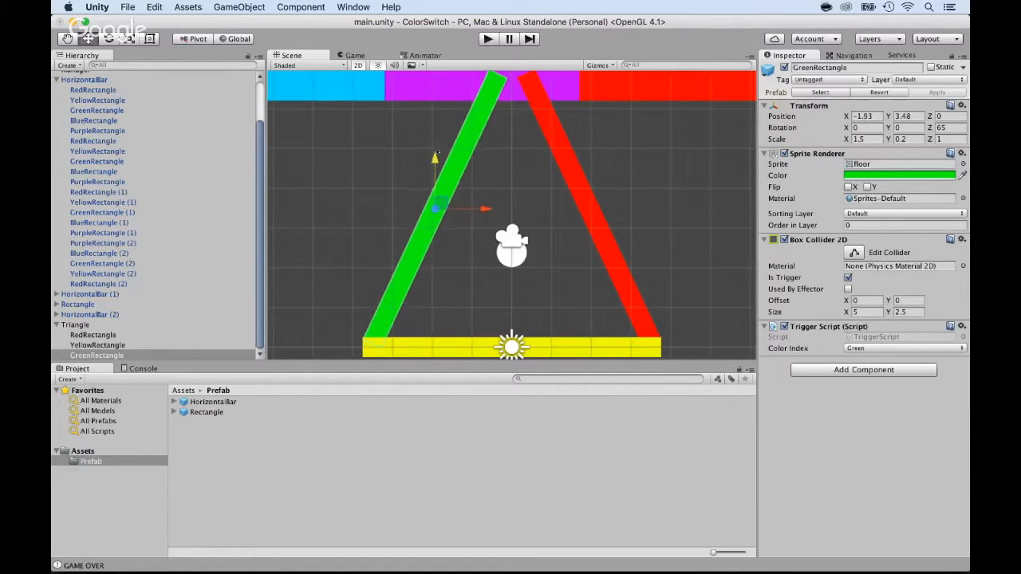
Set the Z rotation of Triangle's GreenRectangle to 62.5 degrees and of its RedRectangle to -62.5 degrees.
{"action": "left_click", "coordinate": [941, 128]}
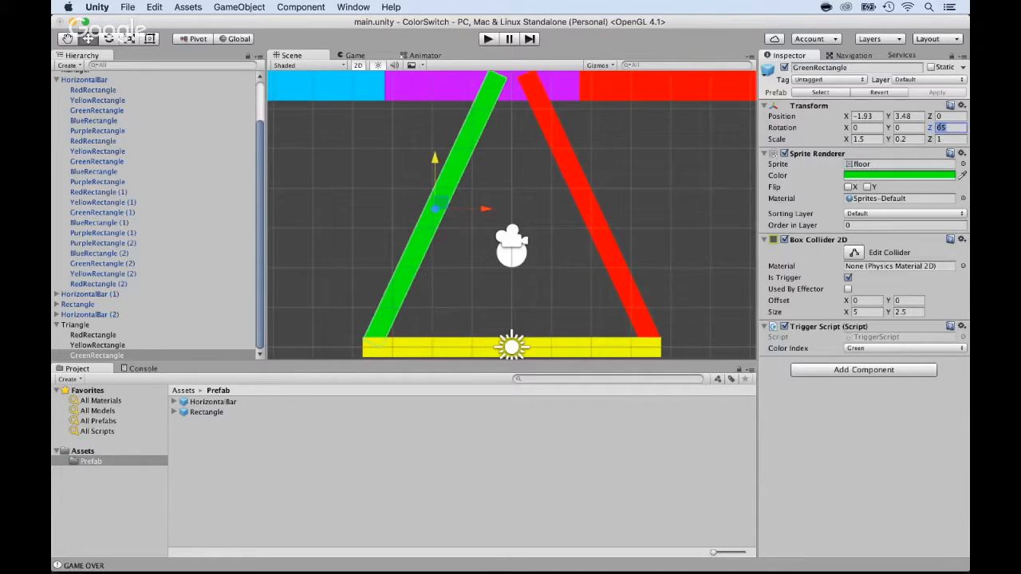
{"action": "type", "text": "62.5"}
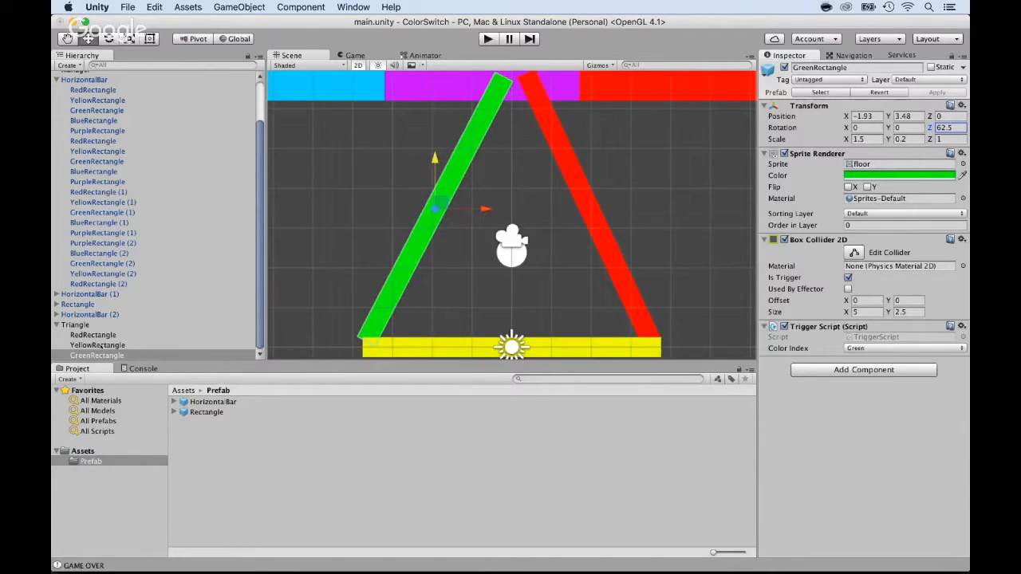
{"action": "left_click", "coordinate": [94, 335]}
{"action": "left_click", "coordinate": [949, 127]}
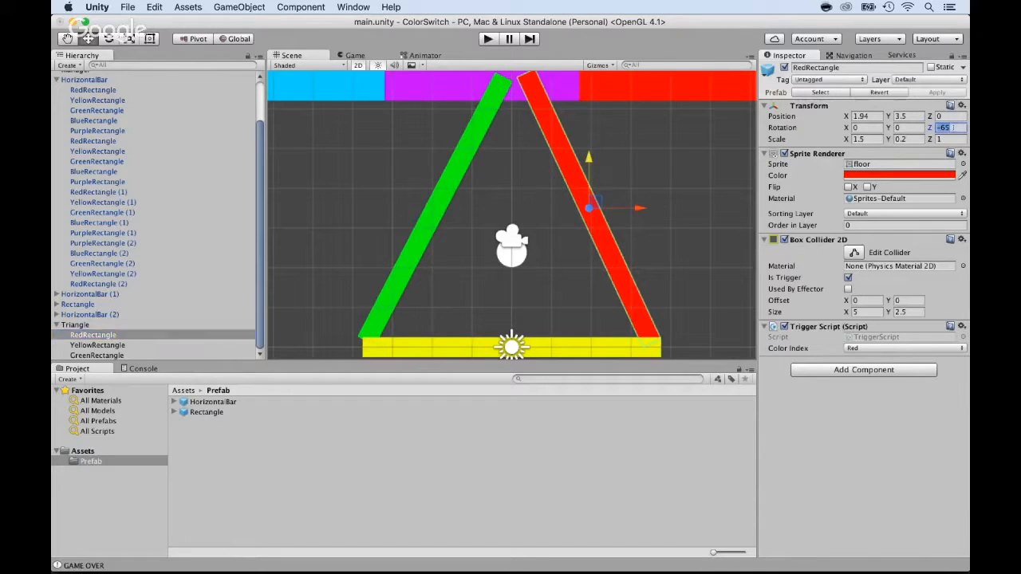
{"action": "type", "text": "-62.5"}
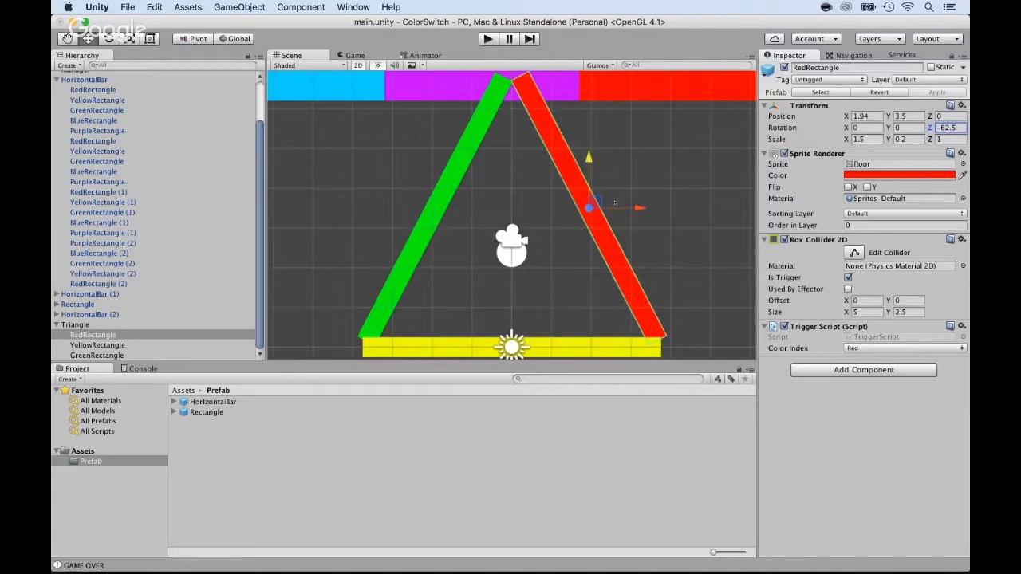
Shift RedRectangle inward to about X 1.79 and slightly down, and GreenRectangle inward to about X -1.8, closing the triangle's apex.
{"action": "left_click_drag", "start_coordinate": [637, 207], "coordinate": [632, 208]}
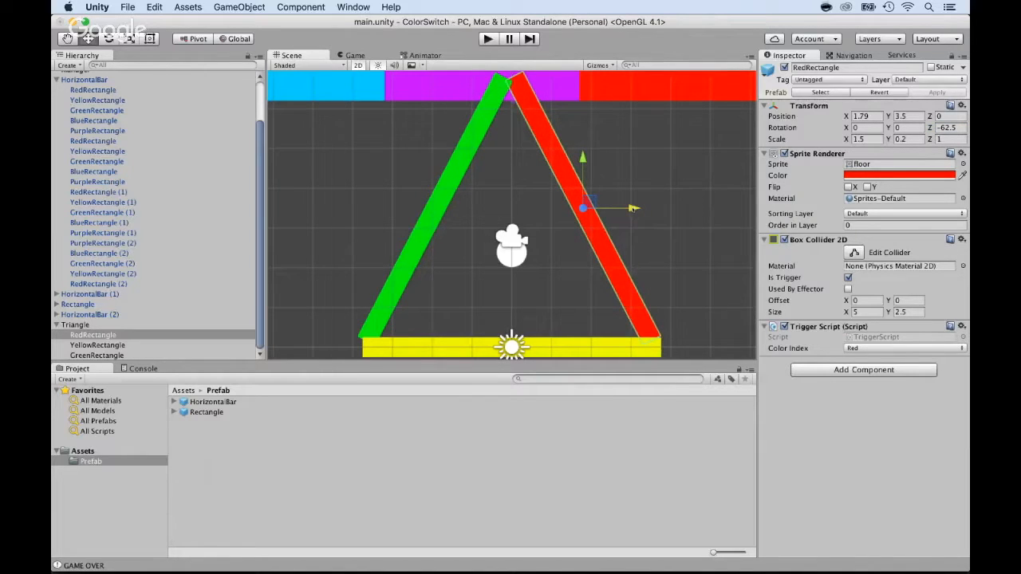
{"action": "left_click_drag", "start_coordinate": [583, 165], "coordinate": [583, 168]}
{"action": "left_click", "coordinate": [375, 314]}
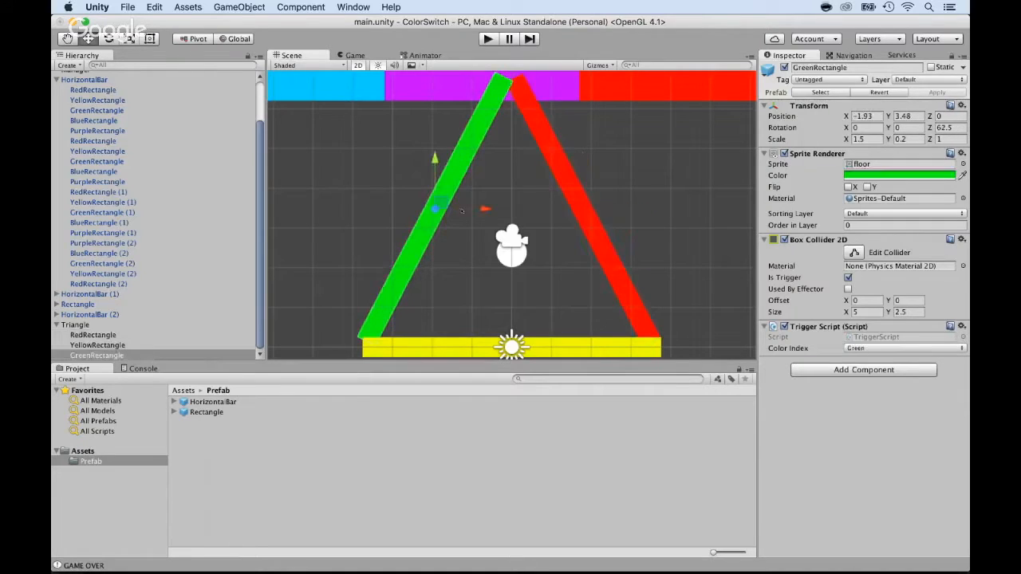
{"action": "mouse_move", "coordinate": [484, 209]}
{"action": "left_mouse_down"}
{"action": "mouse_move", "coordinate": [504, 209]}
{"action": "mouse_move", "coordinate": [491, 210]}
{"action": "left_mouse_up"}
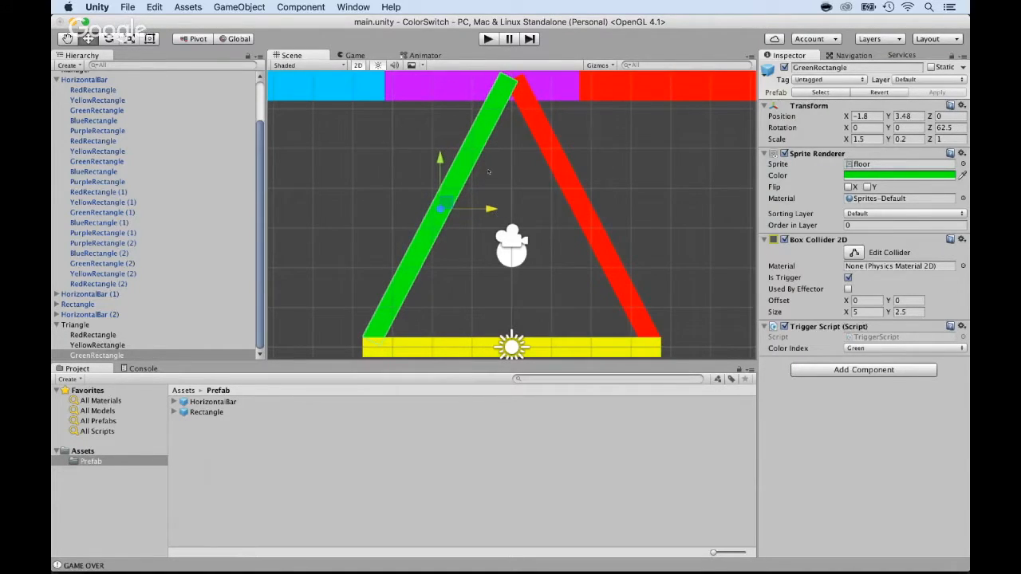
Reduce the Z rotation of Triangle's GreenRectangle to about 60.5 degrees and keep that bar selected.
{"action": "key", "text": "t"}
{"action": "key", "text": "e"}
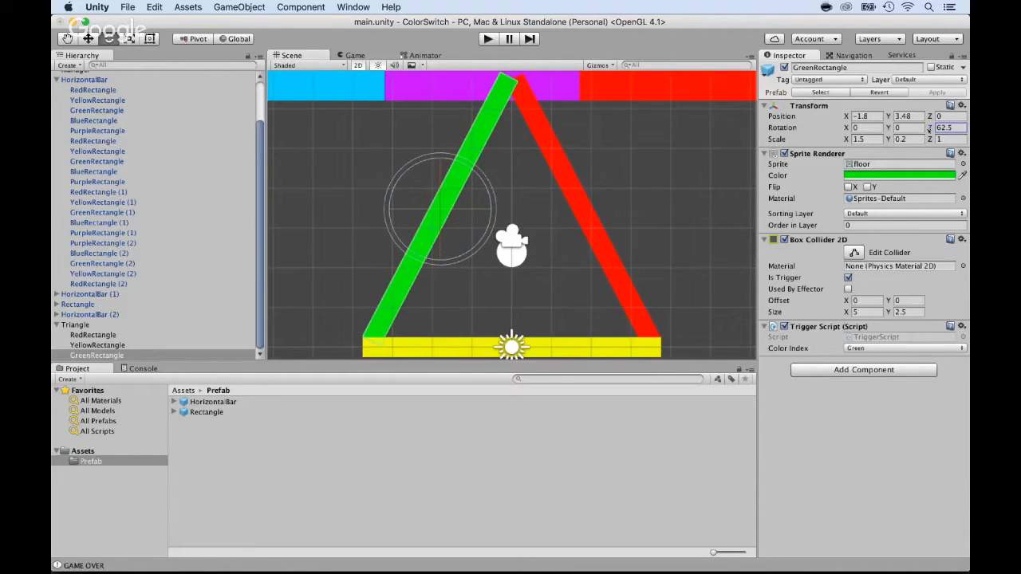
{"action": "left_click_drag", "start_coordinate": [932, 127], "coordinate": [926, 128]}
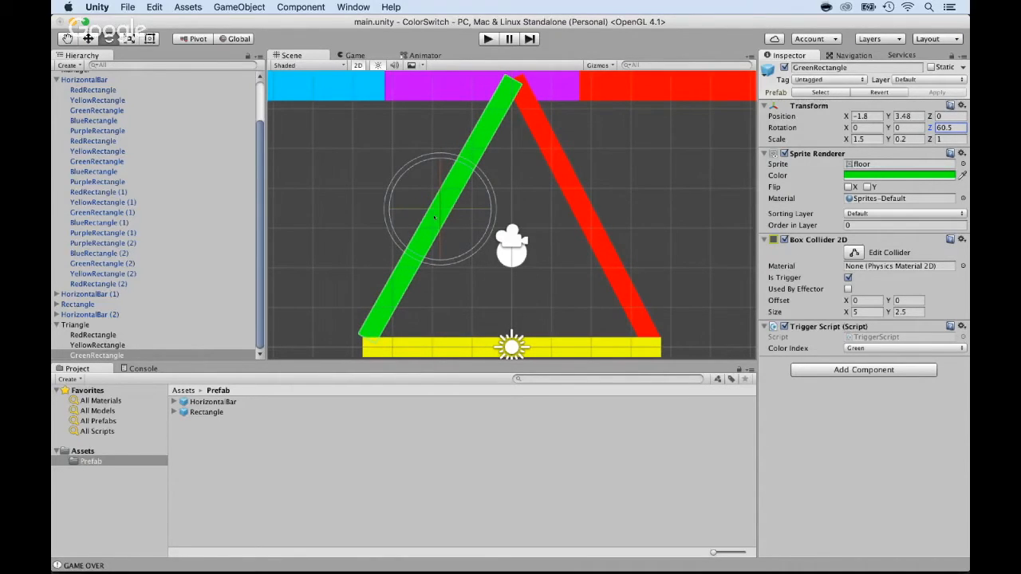
{"action": "left_click", "coordinate": [114, 355]}
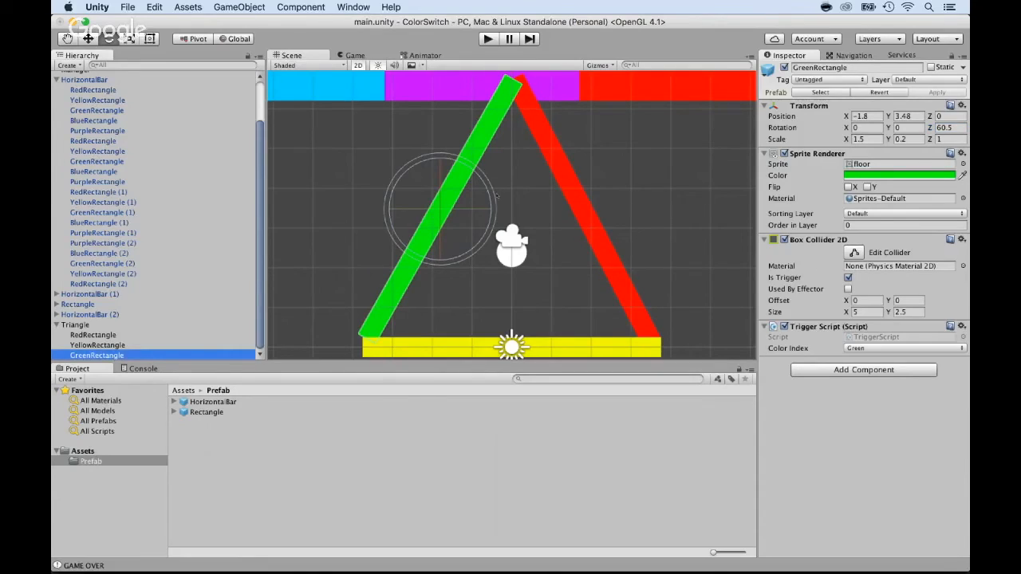